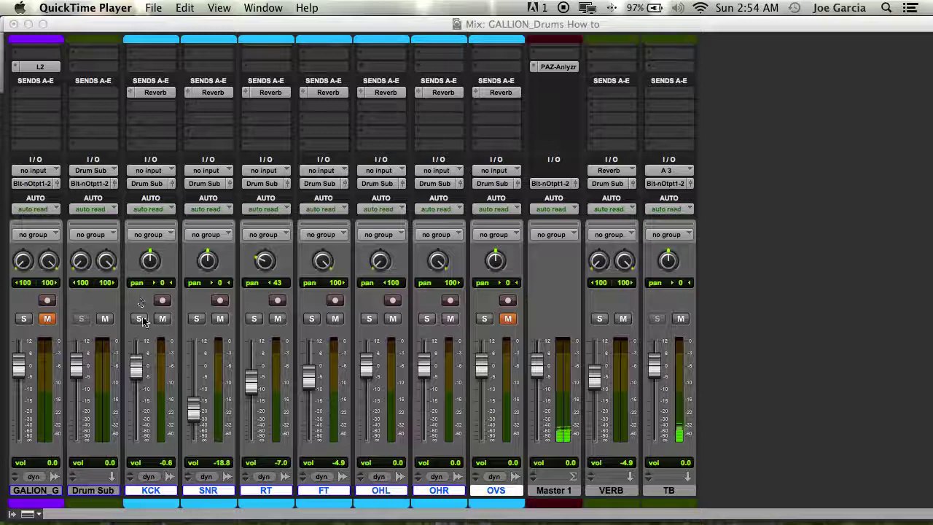
Step: Solo the KCK track, toggling the solo during playback to compare the kick with the full drum mix
left_click(142, 321)
left_click(141, 319)
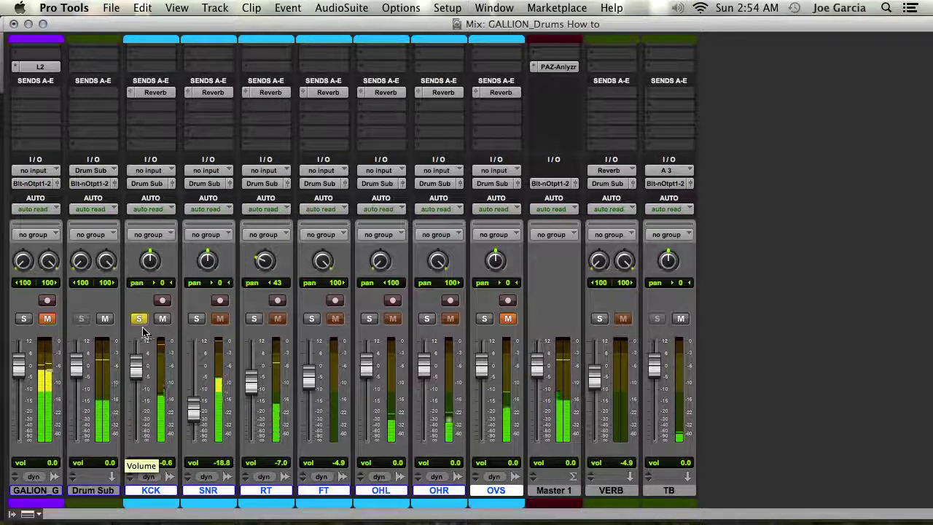
left_click(139, 322)
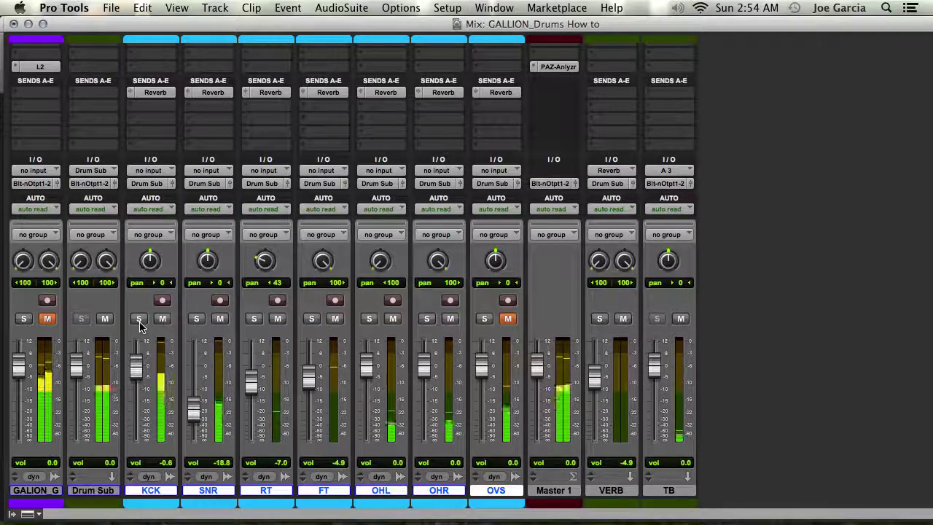
left_click(140, 322)
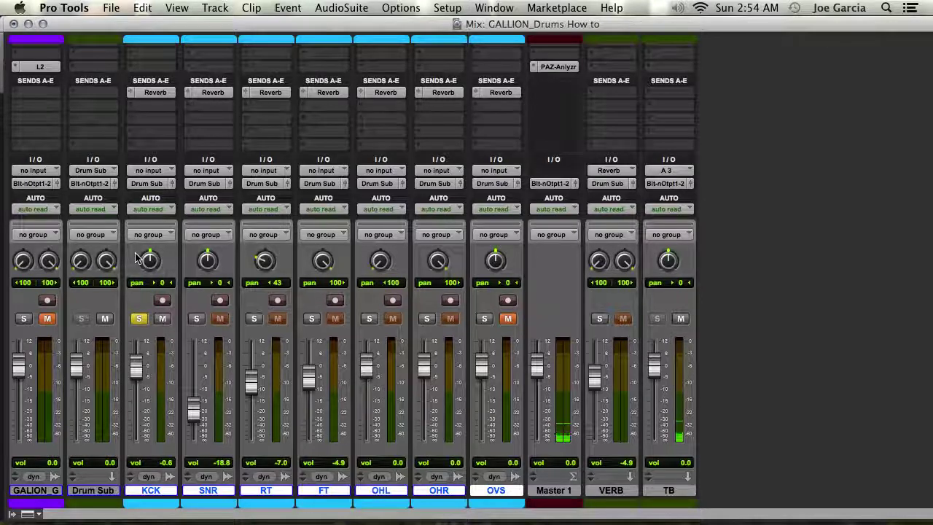
Step: Insert a REQ 6 equalizer in the first slot of the KCK track and cut band 3 by 17.9 dB at 334 Hz
scroll(155, 246, "up", 2)
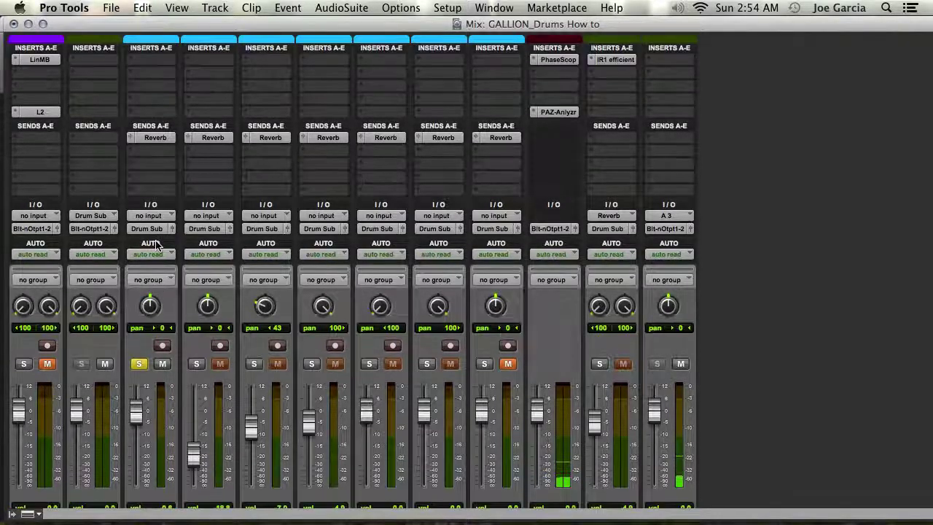
left_click(148, 60)
left_click(186, 86)
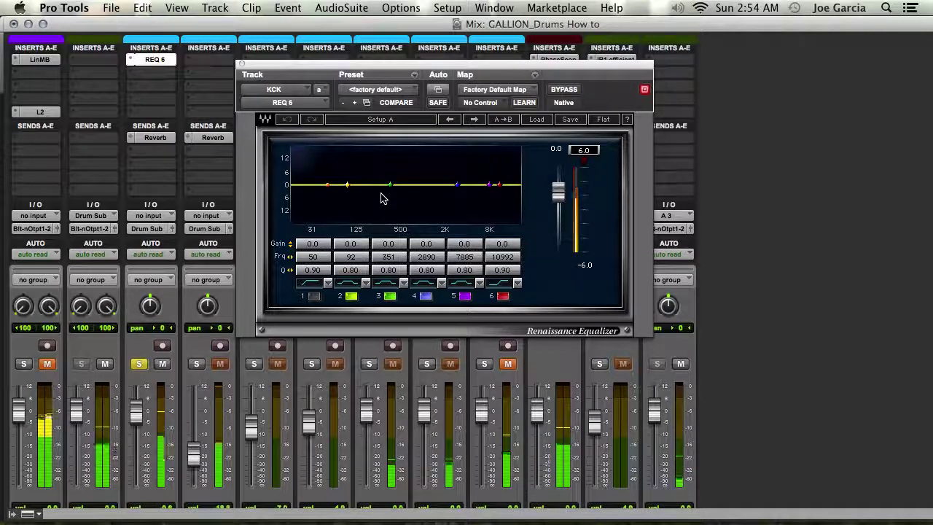
left_click_drag(389, 188, 388, 220)
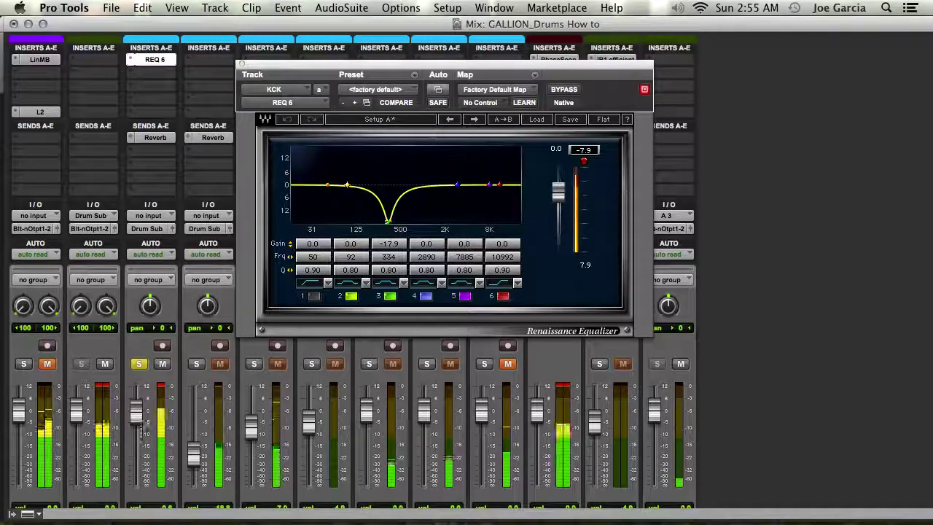
Step: Compare the kick with the REQ 6 bypassed and active, leaving it active, and reset its clip indicator
left_click(554, 90)
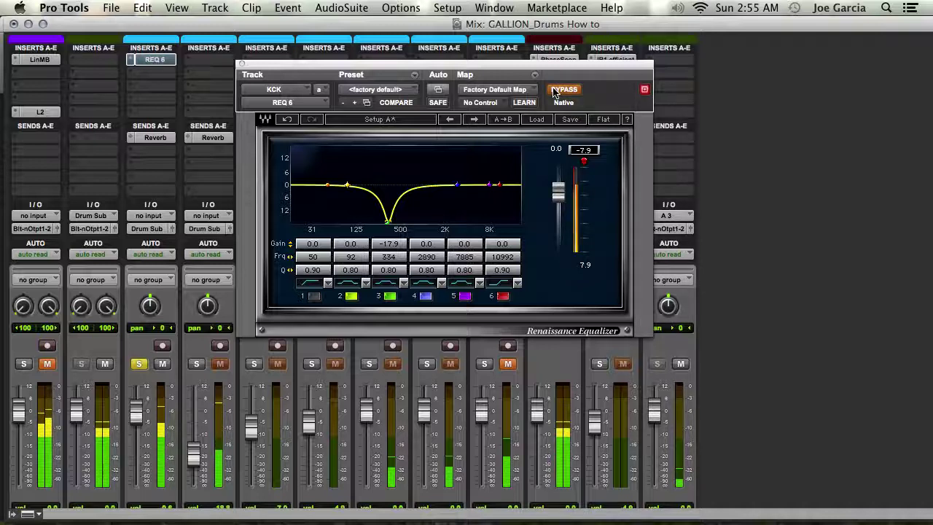
left_click(554, 89)
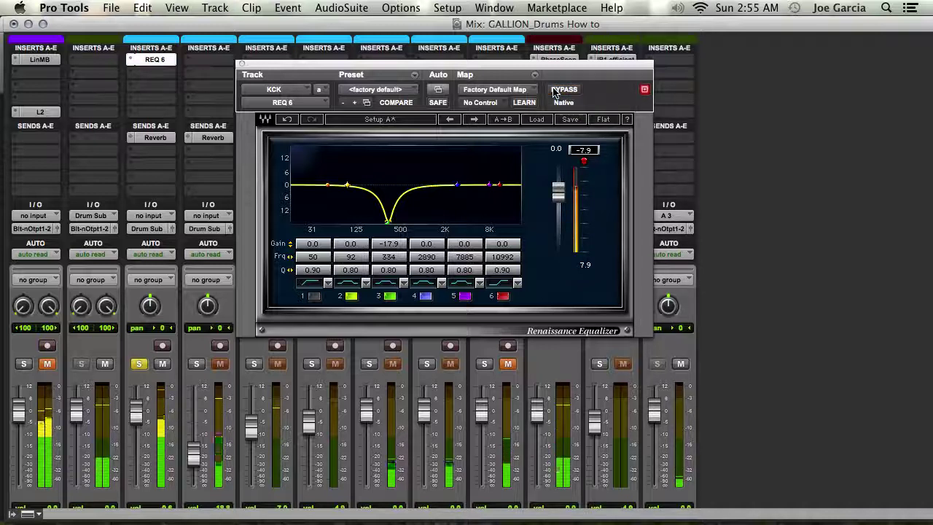
left_click(554, 89)
left_click(554, 90)
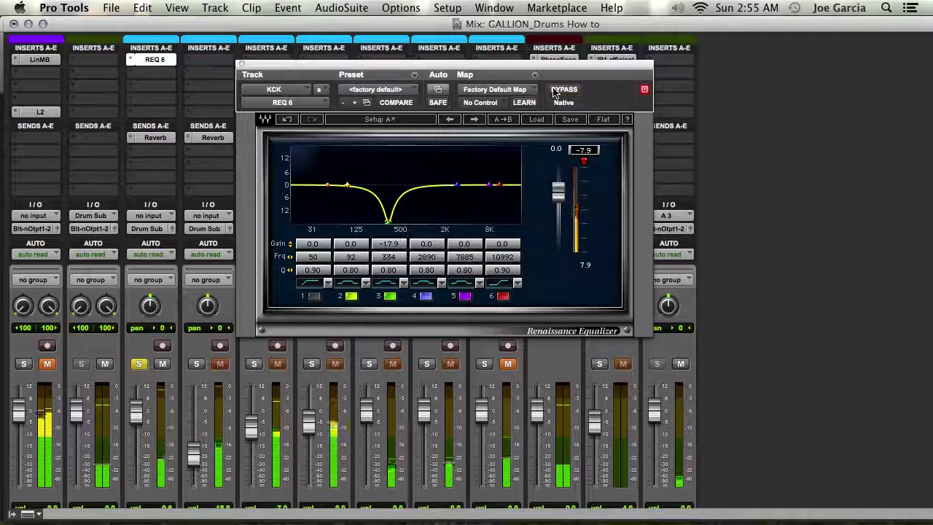
left_click(585, 155)
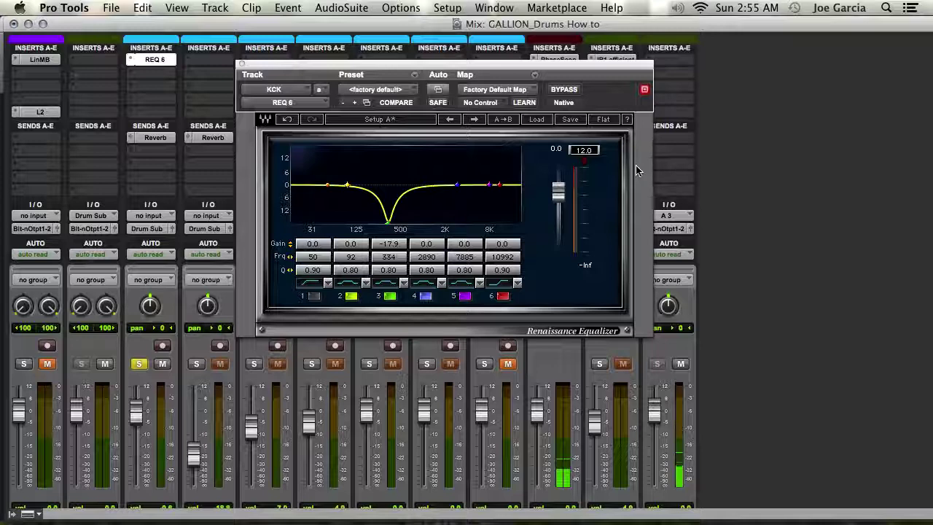
Step: Insert the mono Softube Tube-Tech CL 1B compressor in the second insert slot of the KCK track
left_click(155, 61)
mouse_move(196, 132)
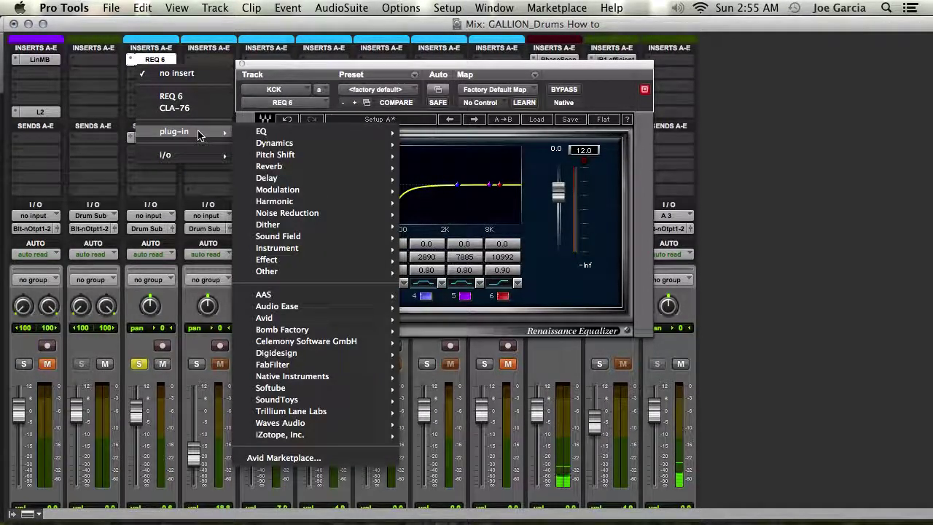
mouse_move(288, 389)
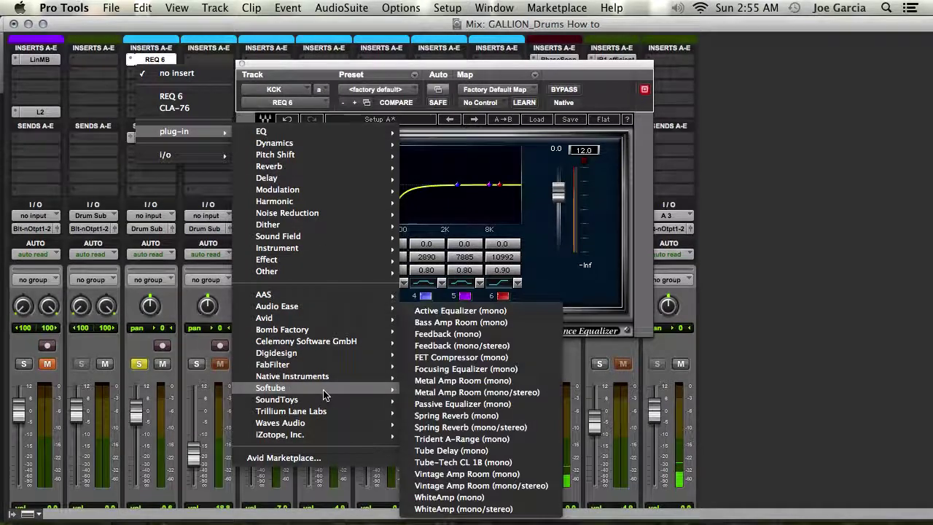
left_click(459, 453)
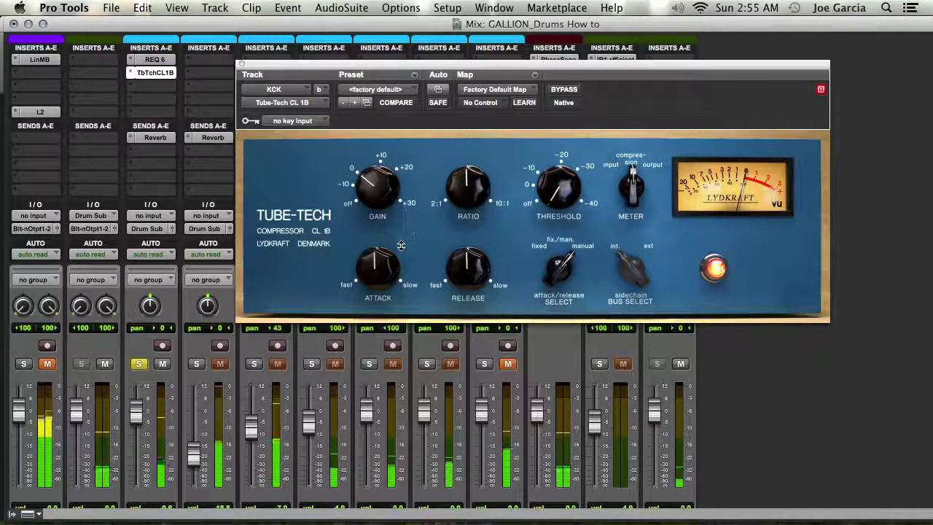
Step: On the kick compressor, shorten attack, set release to fastest, threshold to about -10, lower the ratio slightly, raise gain to just under +10, and close it
left_click_drag(375, 267, 371, 277)
left_click_drag(481, 275, 473, 328)
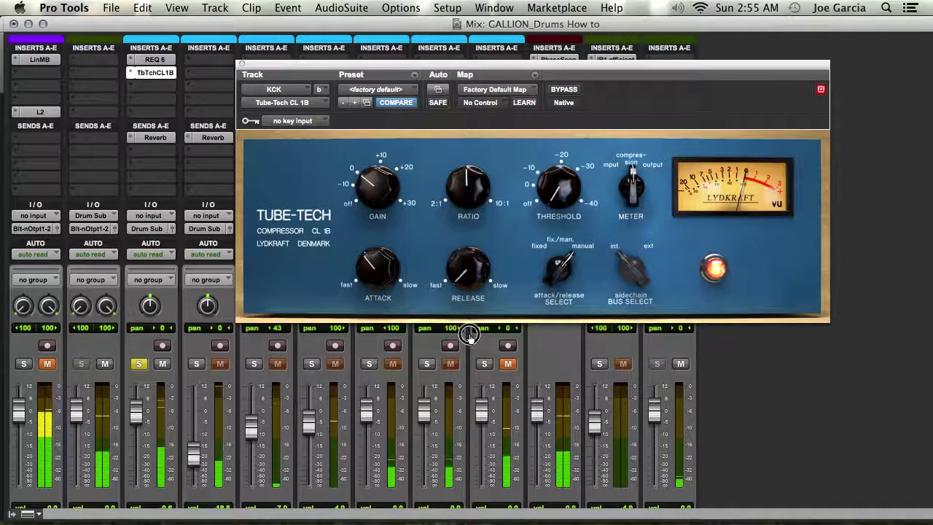
left_click_drag(559, 181, 561, 147)
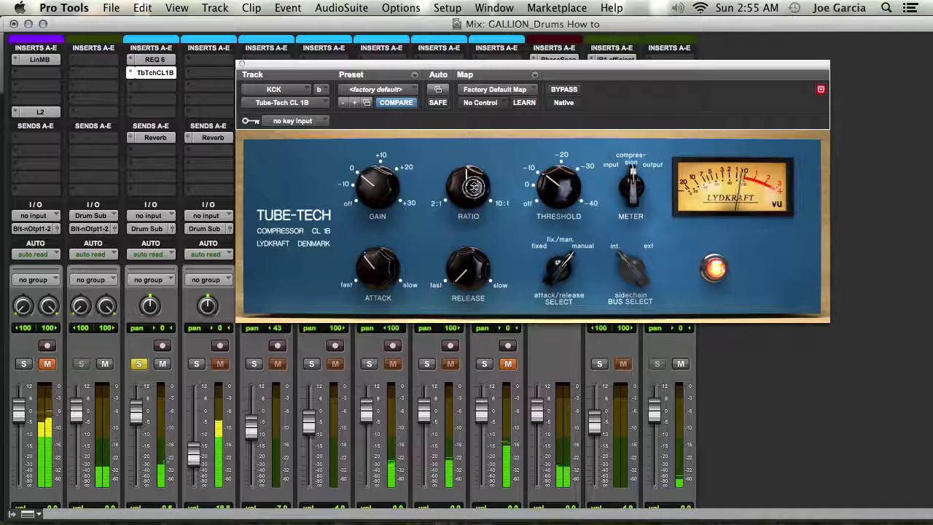
left_click_drag(381, 193, 387, 169)
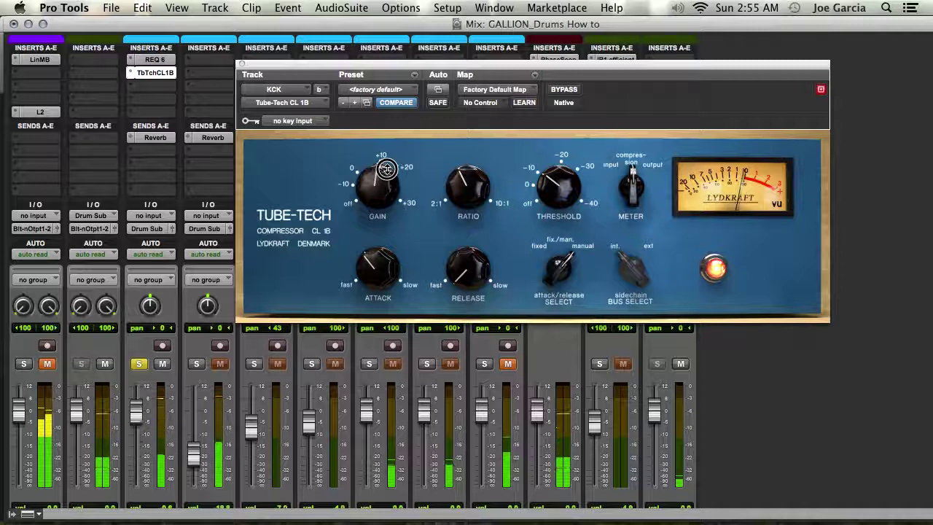
left_click_drag(384, 175, 384, 186)
key("alt+c")
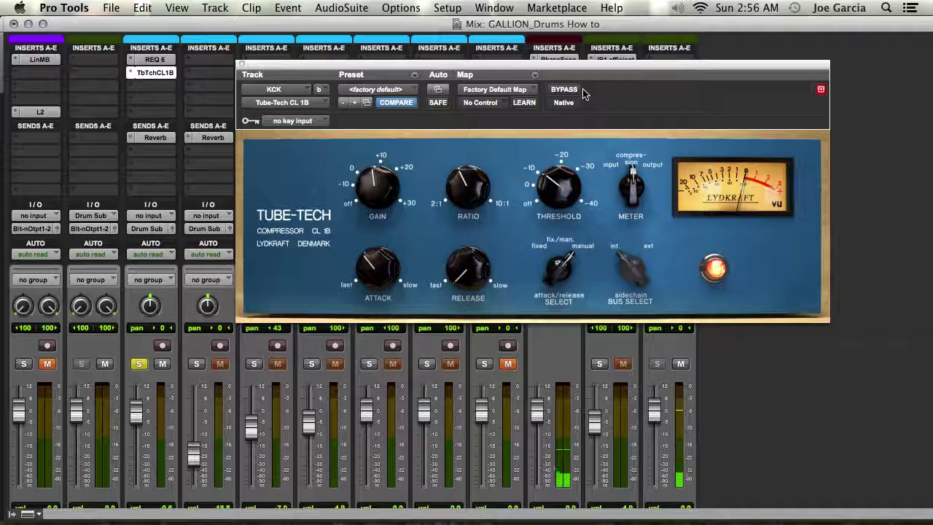
left_click(243, 65)
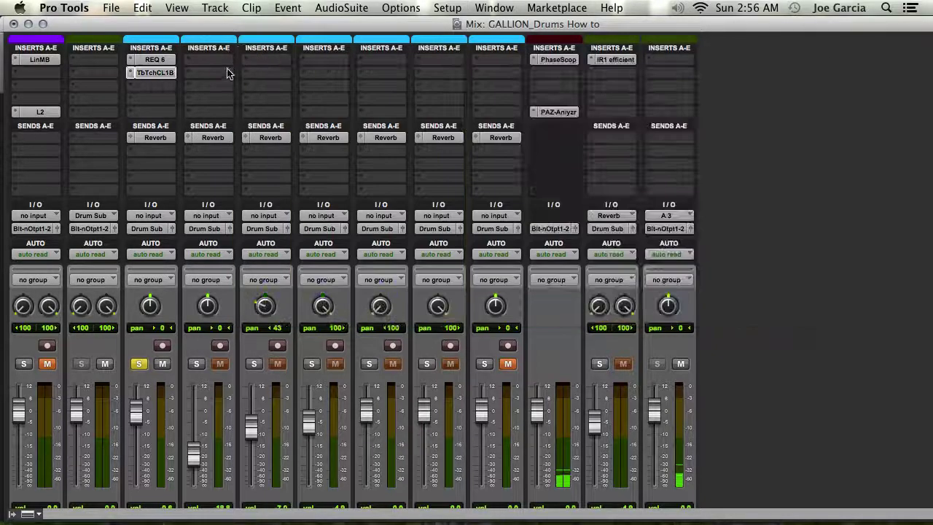
Step: Insert a second REQ 6 in the third slot of the KCK track and boost band 2 by 3.0 dB at 198 Hz with Q 2.04
left_click(169, 88)
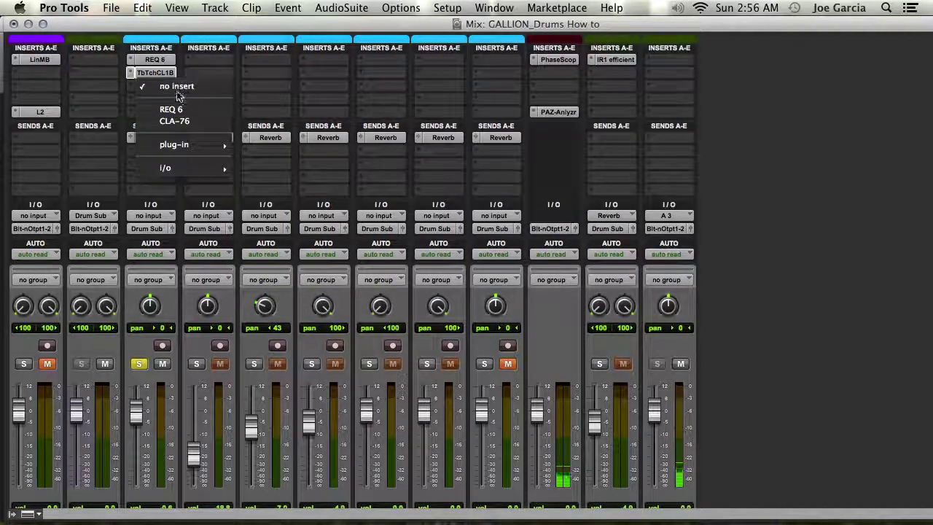
left_click(179, 109)
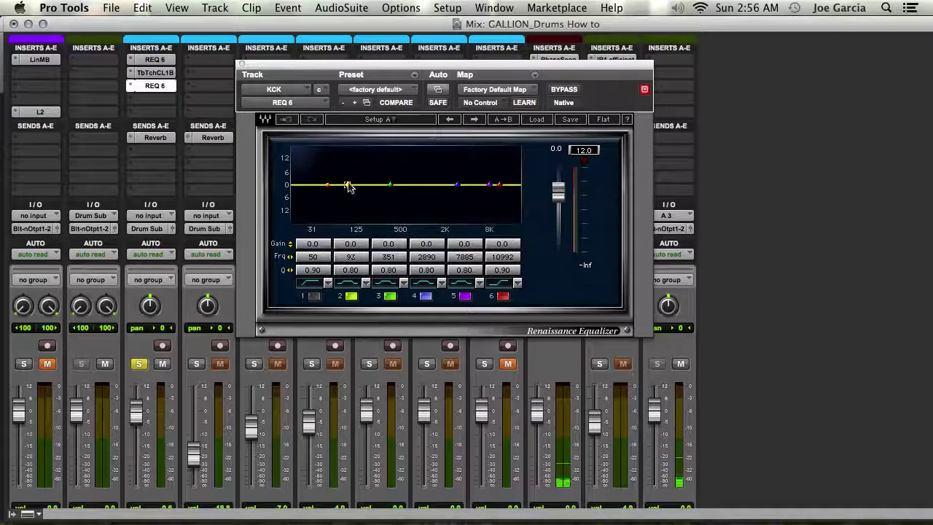
left_click_drag(348, 185, 364, 160)
left_click_drag(351, 271, 390, 270)
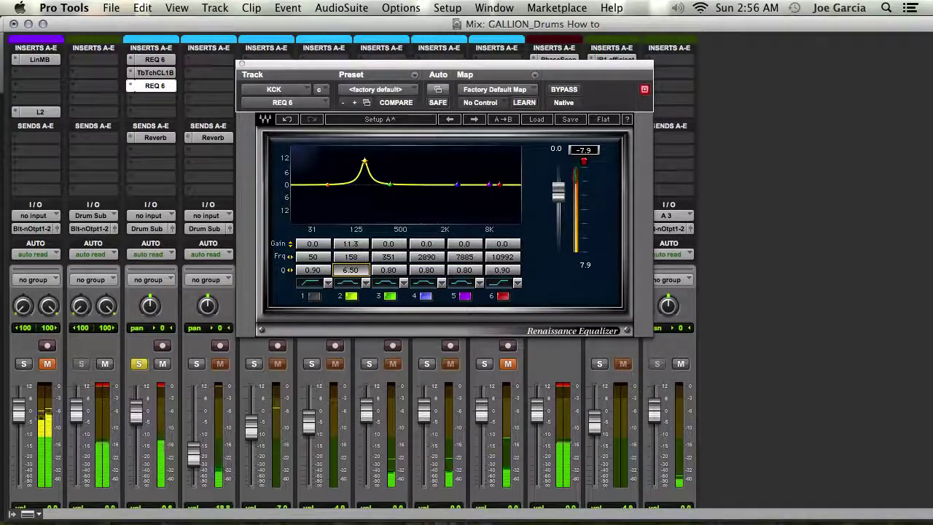
left_click_drag(364, 160, 372, 148)
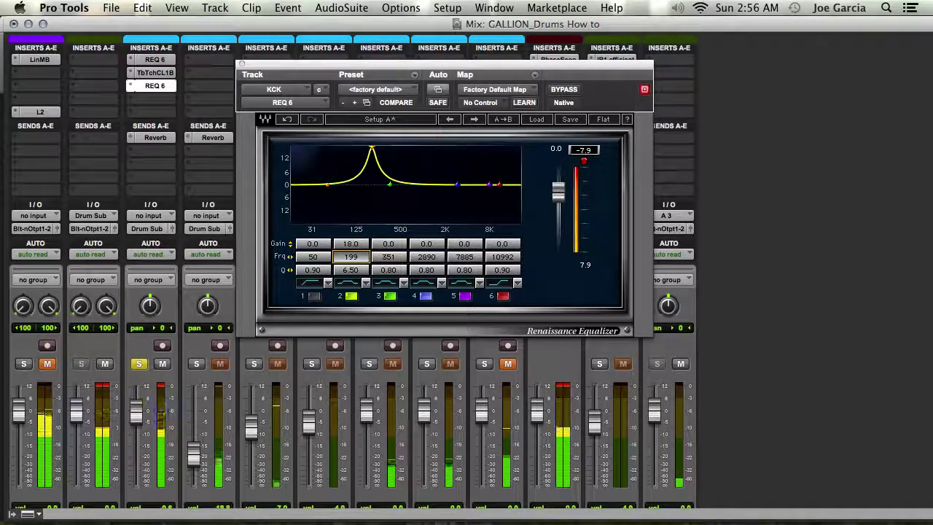
left_click_drag(351, 244, 358, 271)
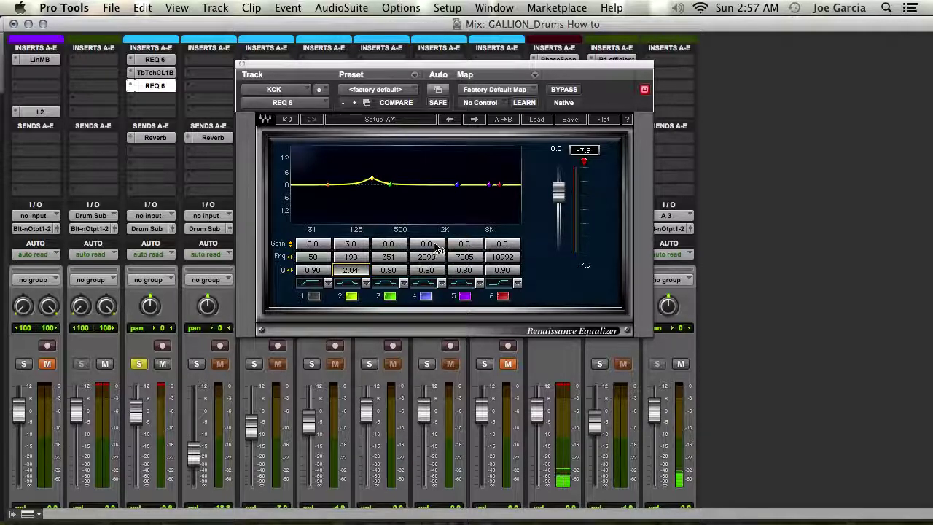
Step: Sweep band 4 with a narrow boost, settle on 2.2 dB at 754 Hz with Q 6.50, reset the clip indicator and close the equalizer
left_click_drag(441, 246, 441, 212)
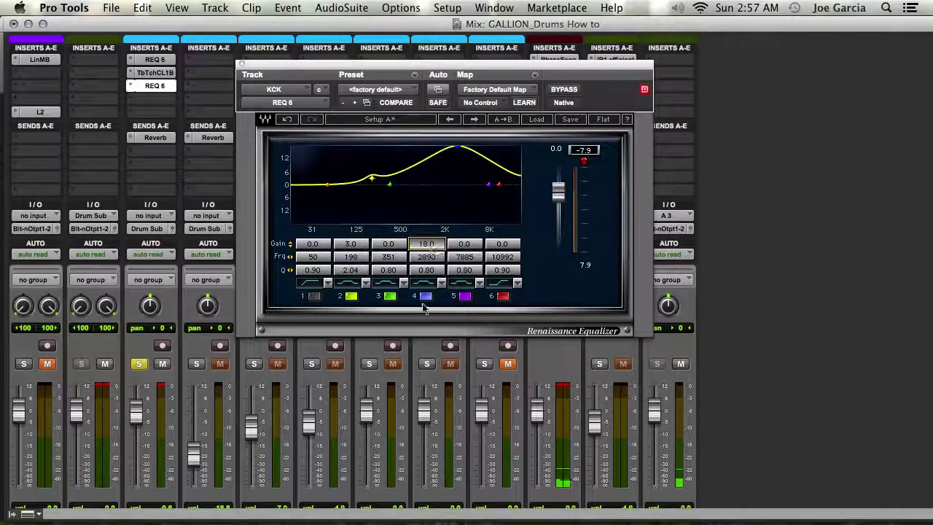
left_click_drag(426, 277, 440, 255)
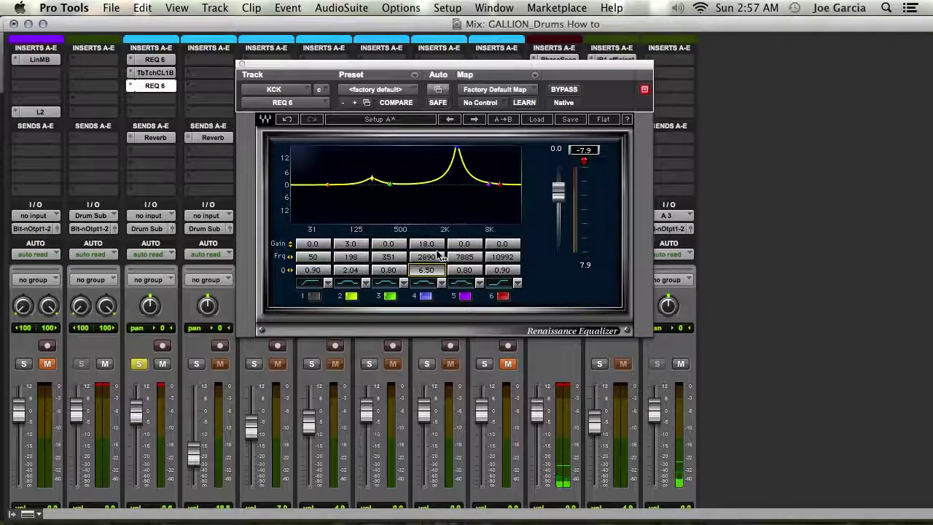
mouse_move(428, 261)
left_mouse_down()
mouse_move(428, 287)
mouse_move(422, 257)
left_mouse_up()
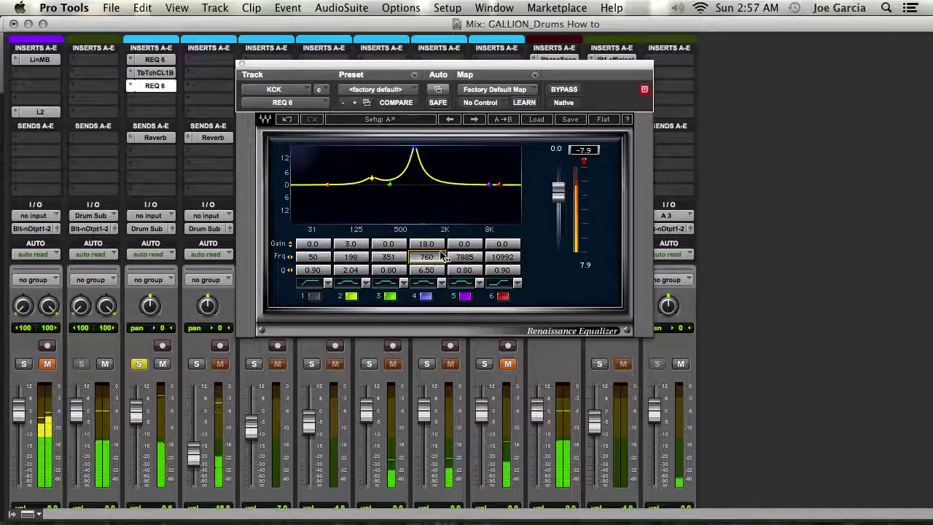
left_click_drag(431, 260, 417, 257)
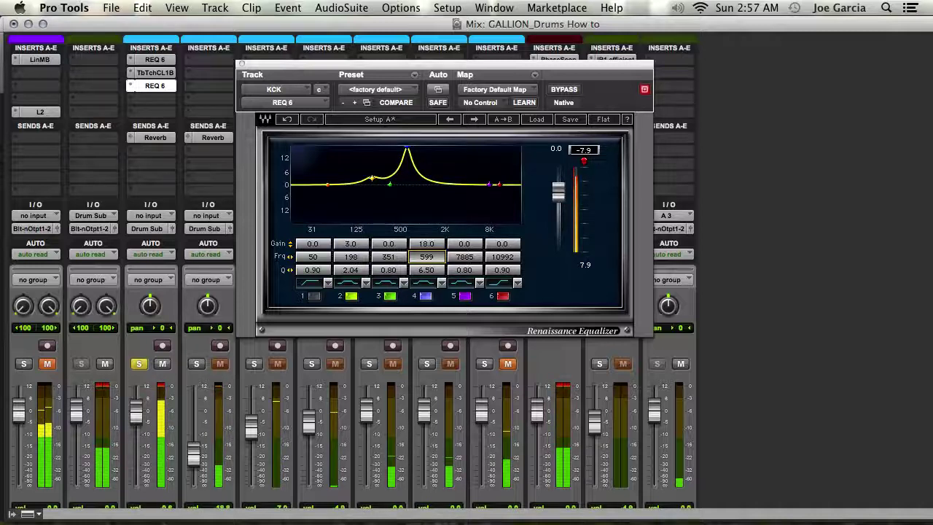
mouse_move(427, 257)
left_mouse_down()
mouse_move(438, 255)
mouse_move(426, 247)
mouse_move(427, 273)
mouse_move(436, 269)
mouse_move(429, 247)
left_mouse_up()
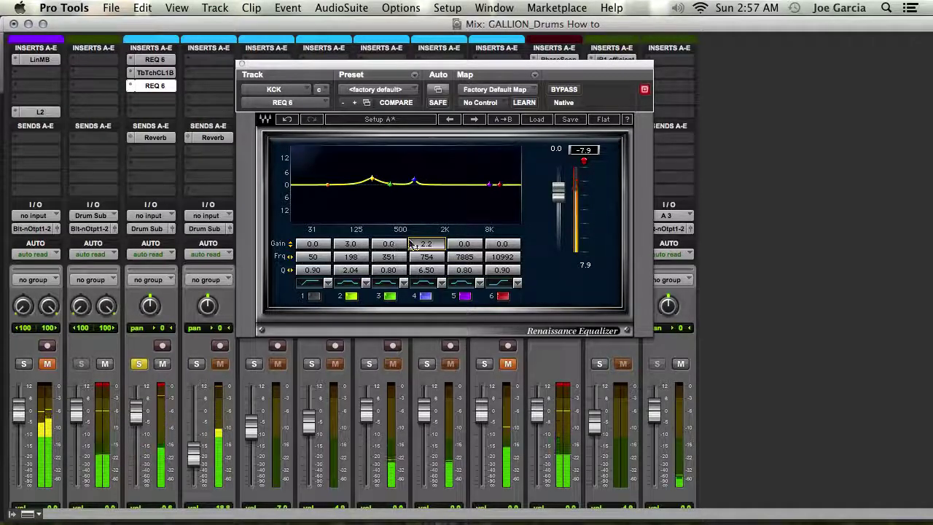
left_click(581, 163)
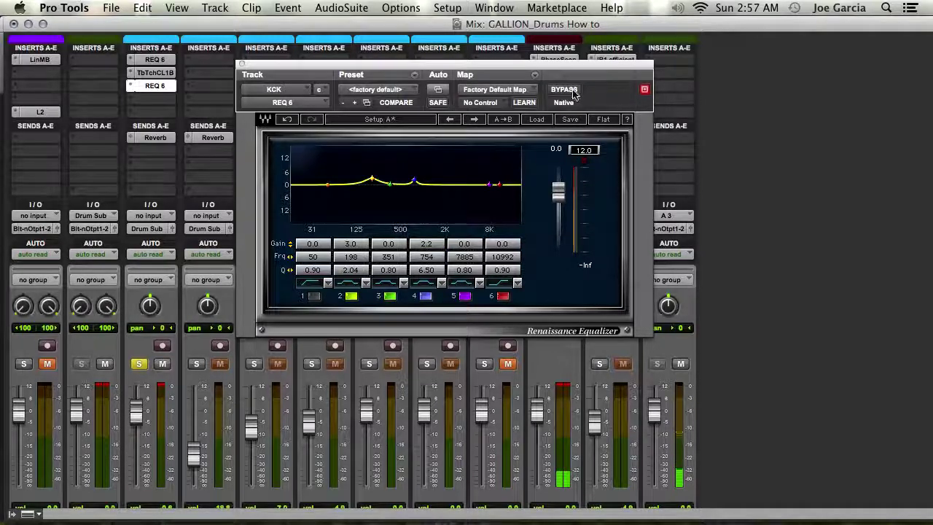
left_click(241, 67)
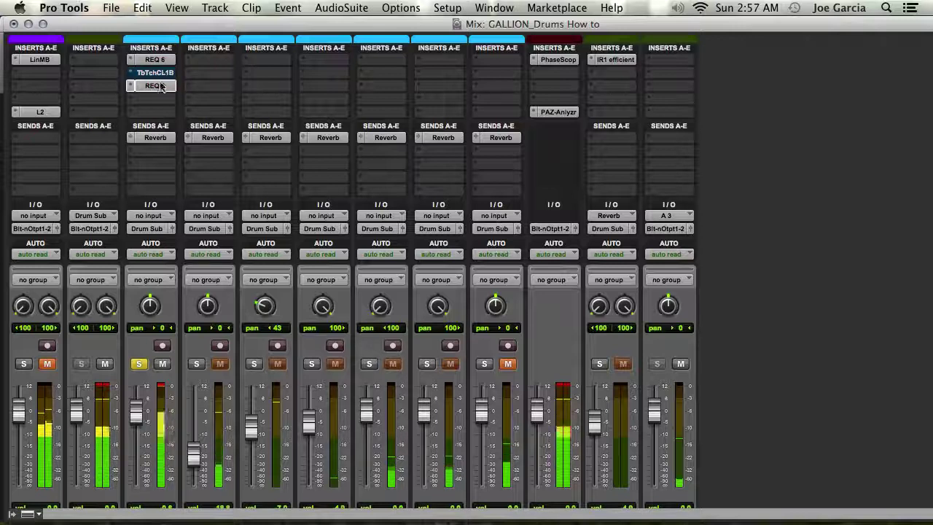
Step: Compare the kick with and without the third-slot REQ 6 by toggling its bypass, briefly opening and closing its window
left_click(160, 88, "super")
left_click(160, 89, "super")
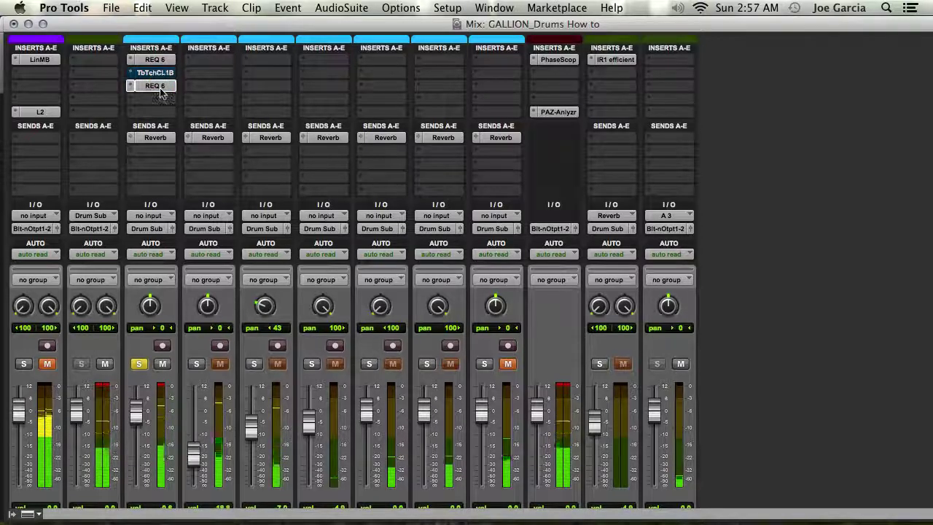
left_click(160, 88, "super")
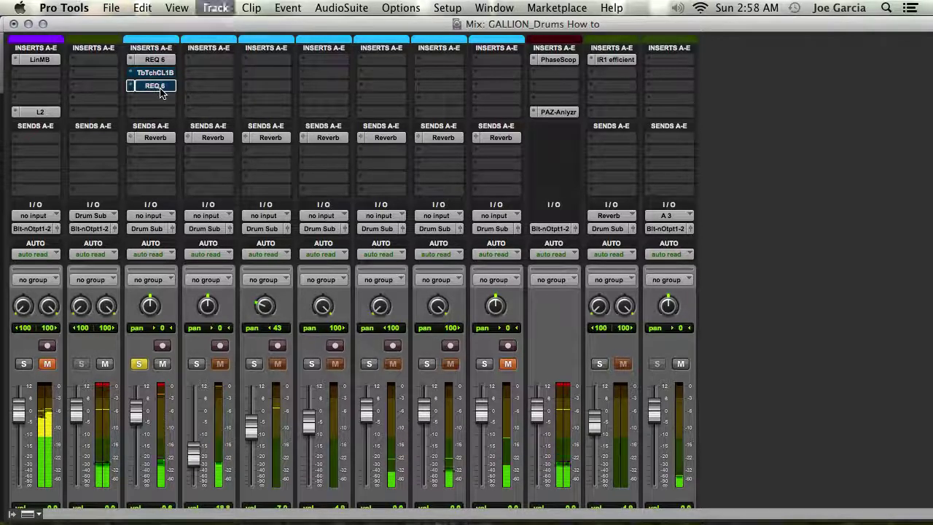
left_click(160, 88)
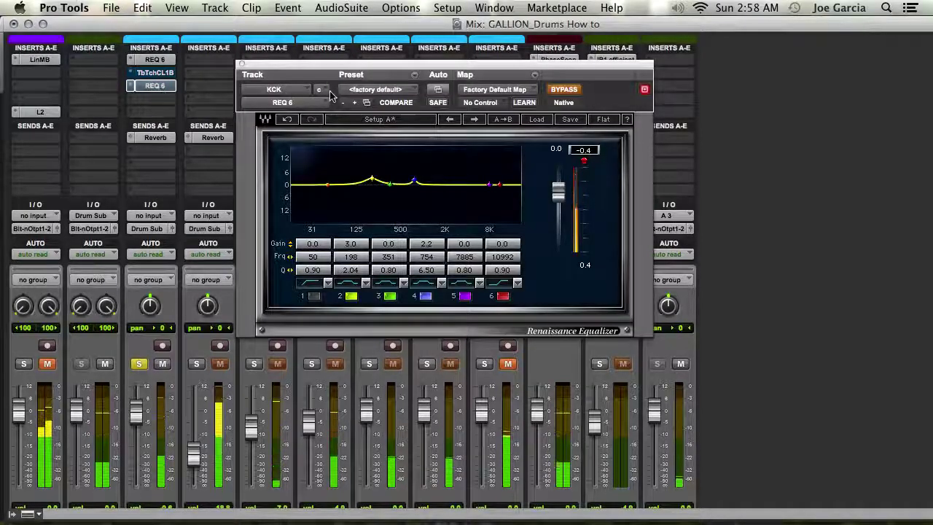
left_click(241, 64)
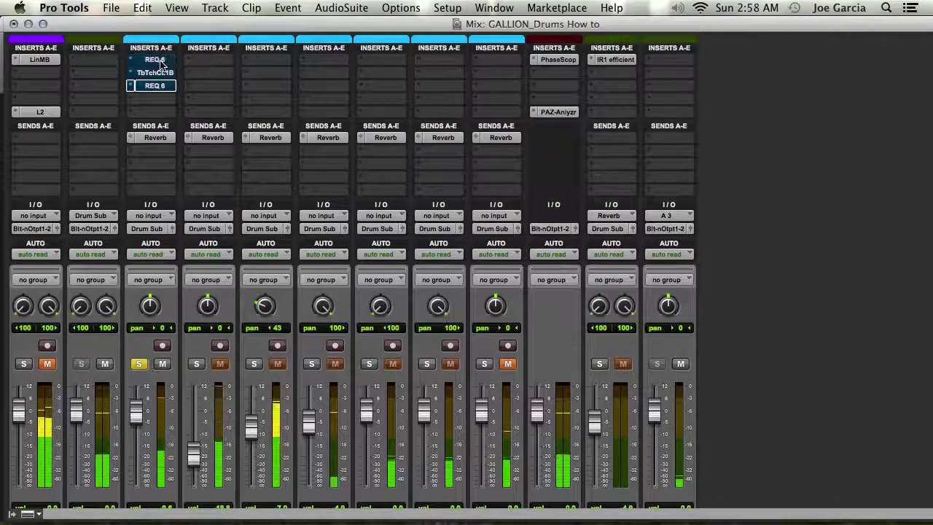
Step: Reactivate both bypassed REQ 6 equalizers and the Tube-Tech compressor on the KCK track
left_click(155, 87, "super")
left_click(155, 87, "super")
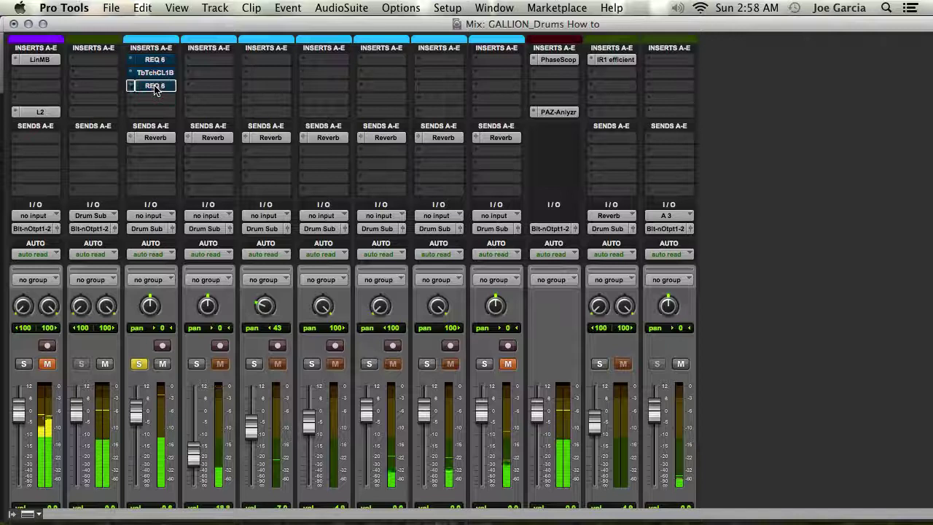
left_click(160, 62, "super")
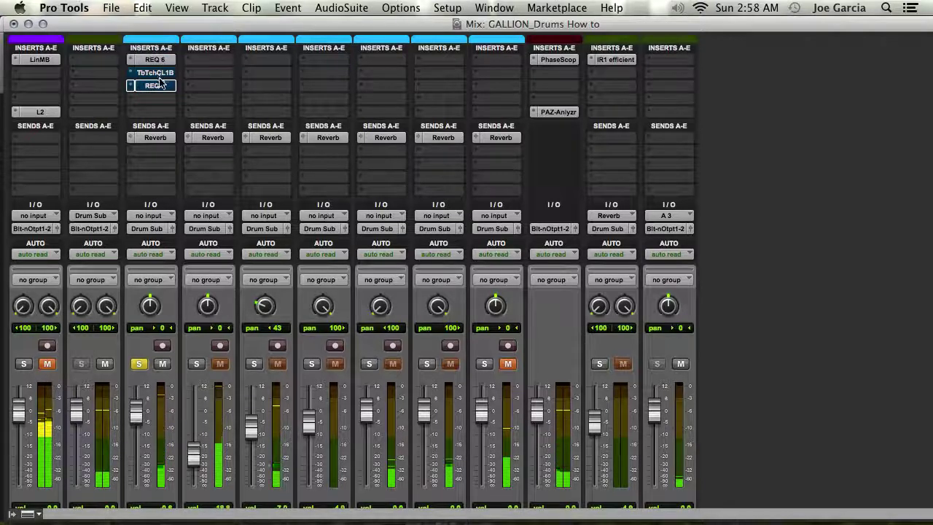
left_click(161, 85, "super")
left_click(155, 73, "super")
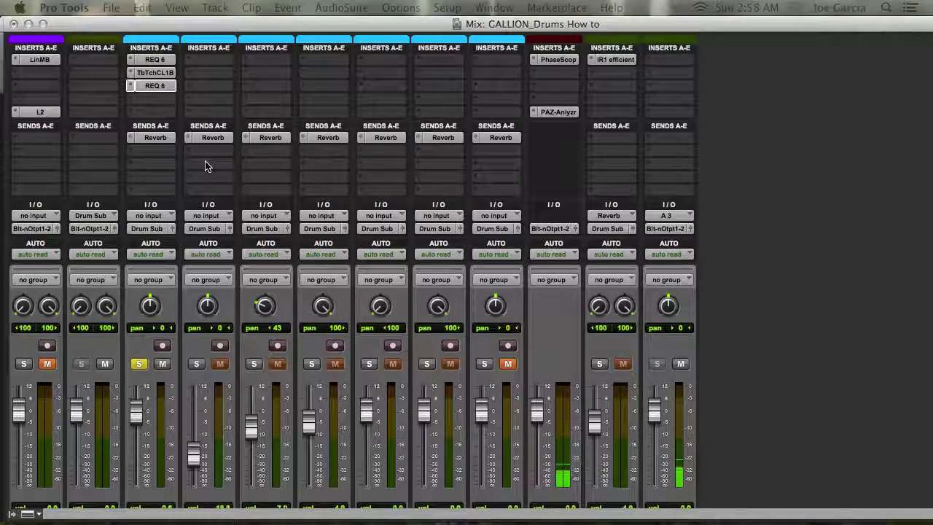
Step: Create one new mono Aux Input track and place it directly after the KCK track
left_click_drag(660, 63, 602, 123)
left_click(558, 151)
left_click(554, 167)
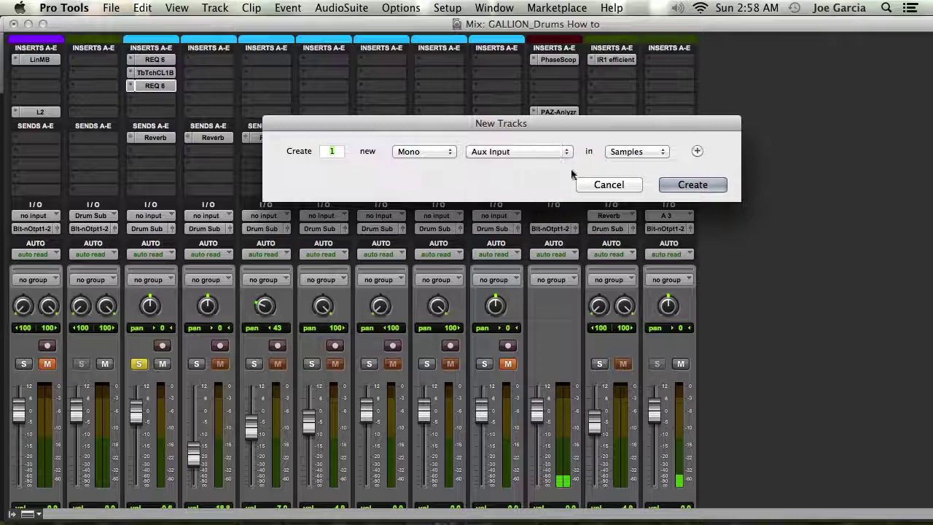
left_click(693, 185)
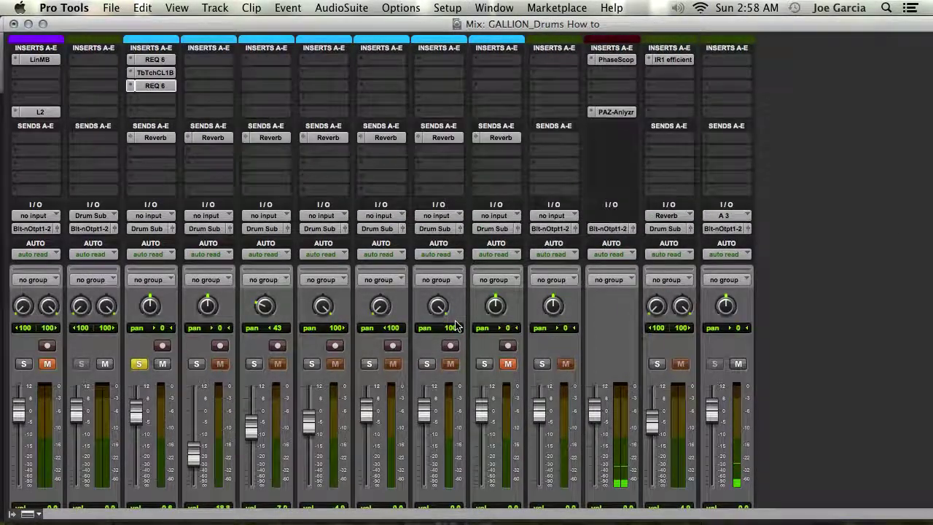
scroll(677, 365, "down", 2)
left_click_drag(554, 489, 171, 482)
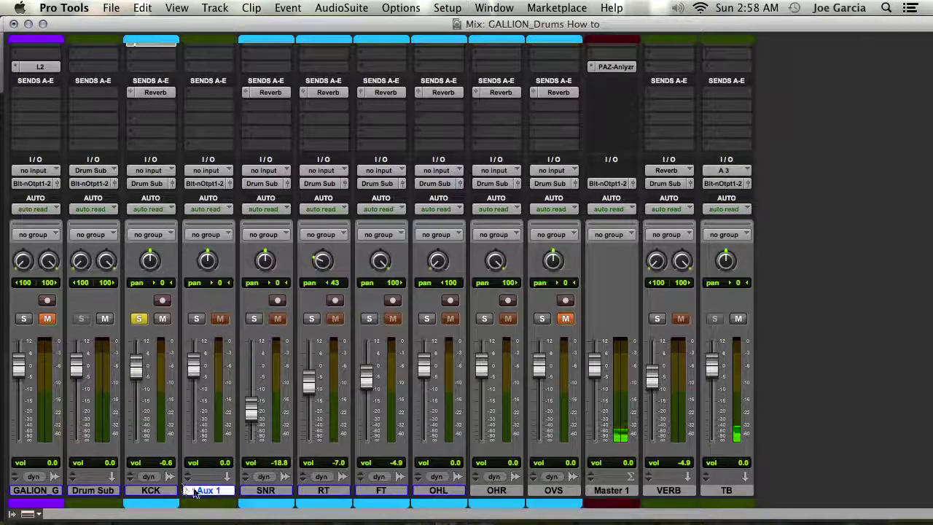
Step: Rename the new aux track KCK SUB
double_click(196, 491)
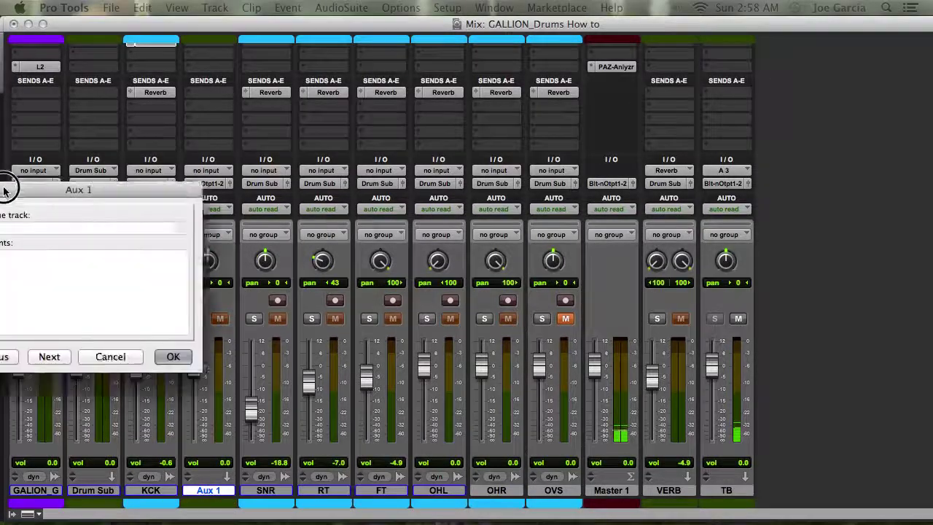
left_click_drag(19, 186, 348, 180)
key("BackSpace")
type("KCK SU")
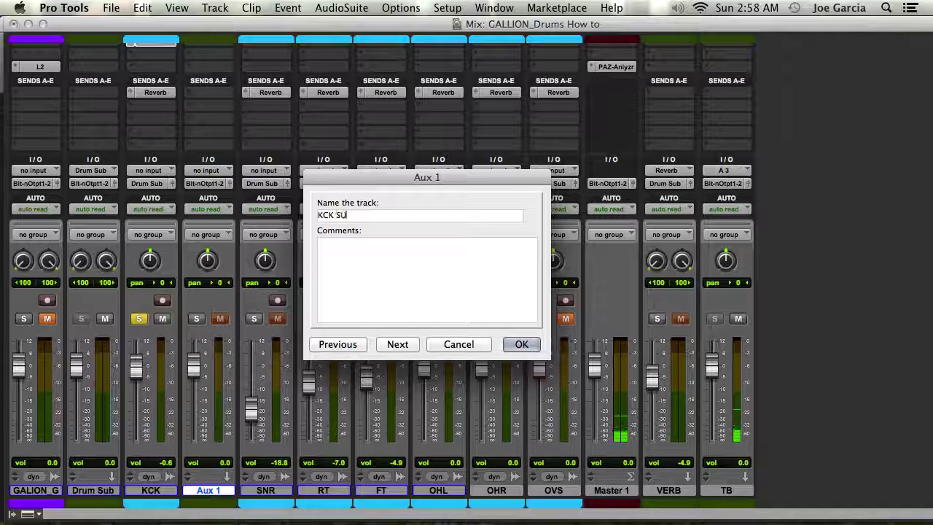
type("B")
key("Return")
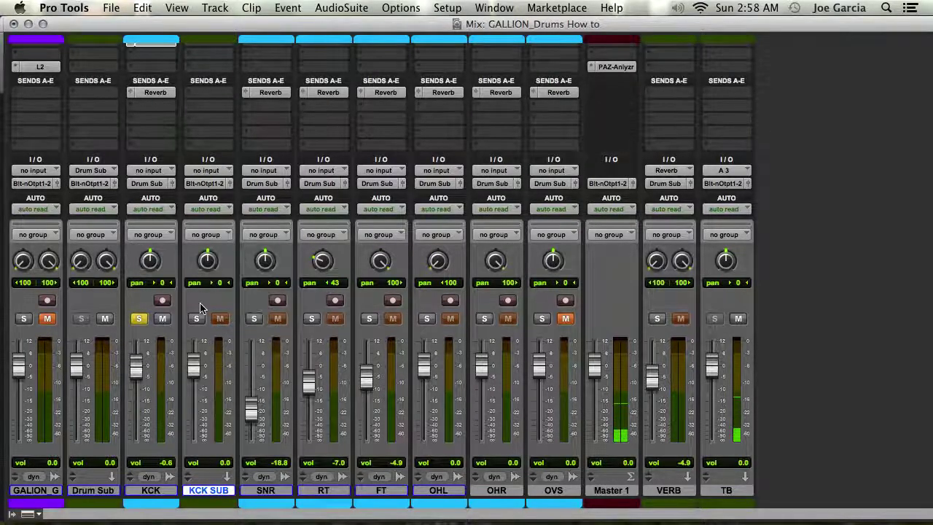
Step: Insert the mono Signal Generator in the first slot of KCK SUB, set its level to -10.0 dB and close it
scroll(201, 309, "up", 3)
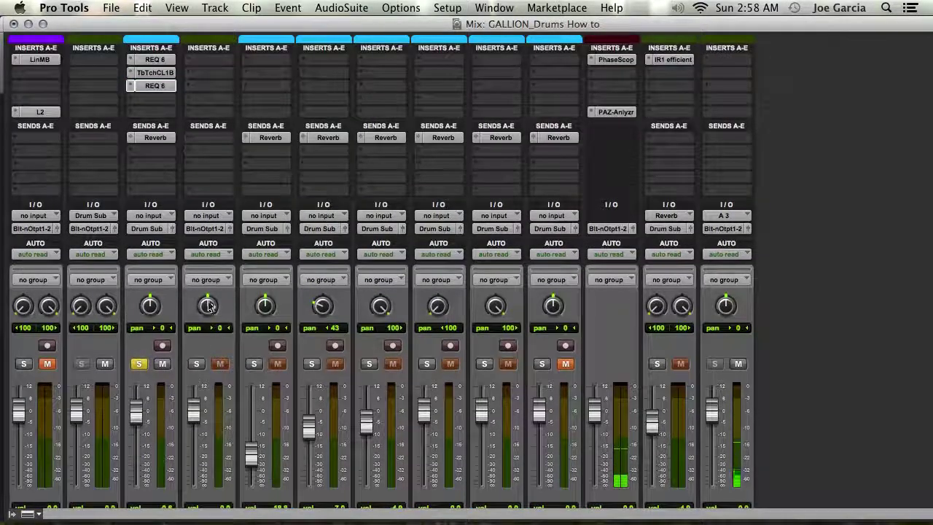
left_click(222, 64)
mouse_move(240, 119)
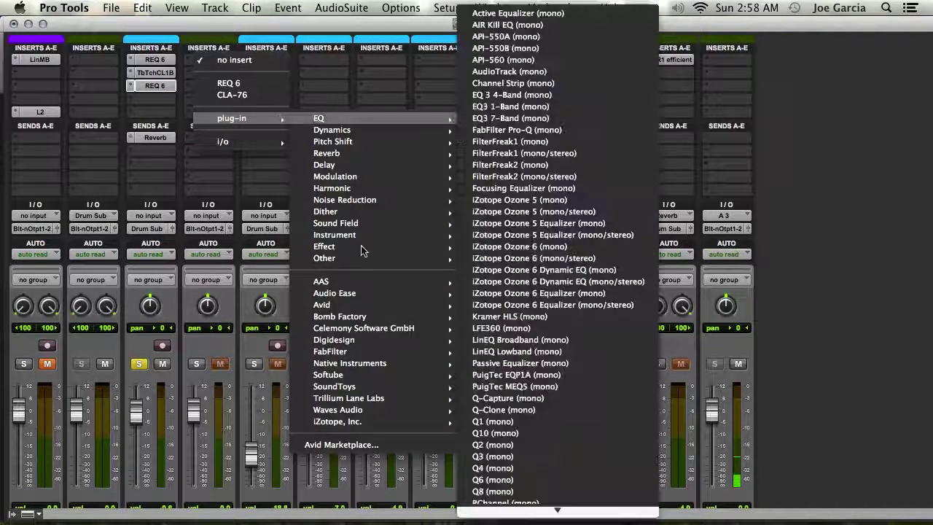
mouse_move(324, 258)
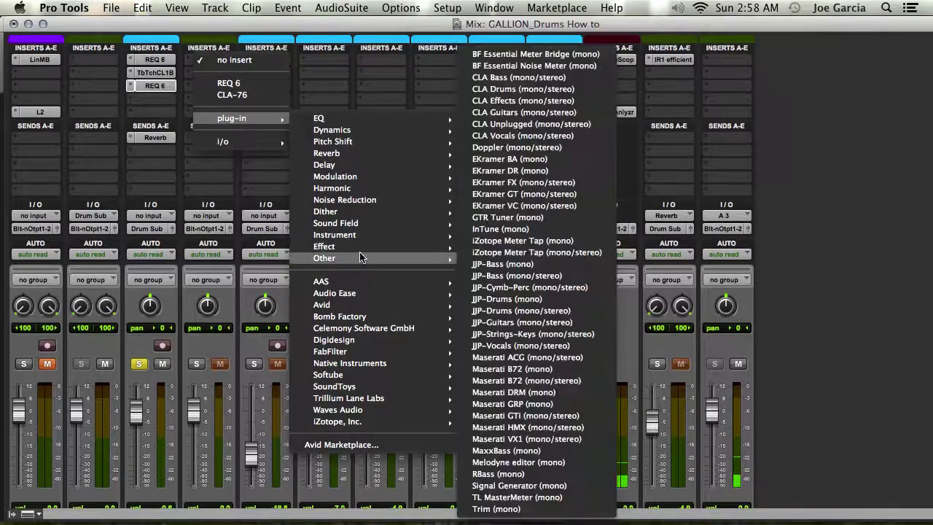
left_click(528, 486)
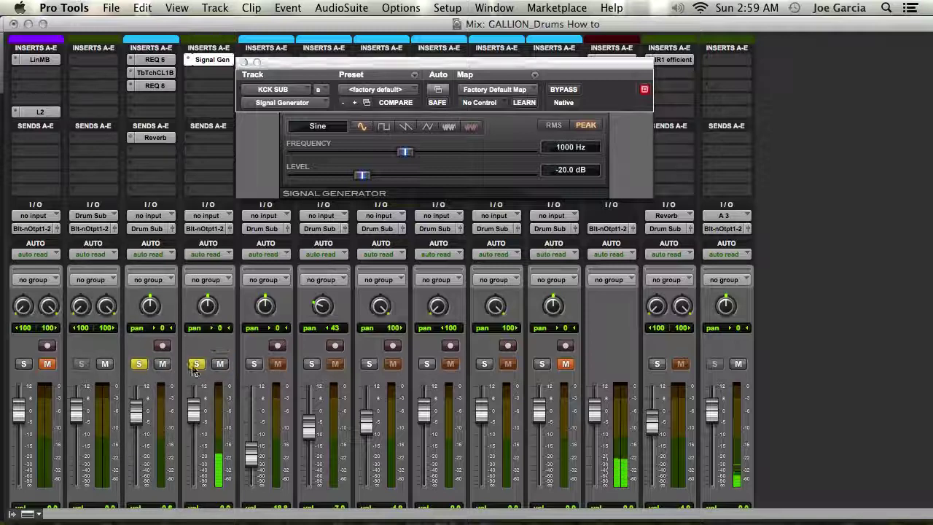
mouse_move(360, 177)
left_mouse_down()
mouse_move(392, 176)
mouse_move(374, 175)
left_mouse_up()
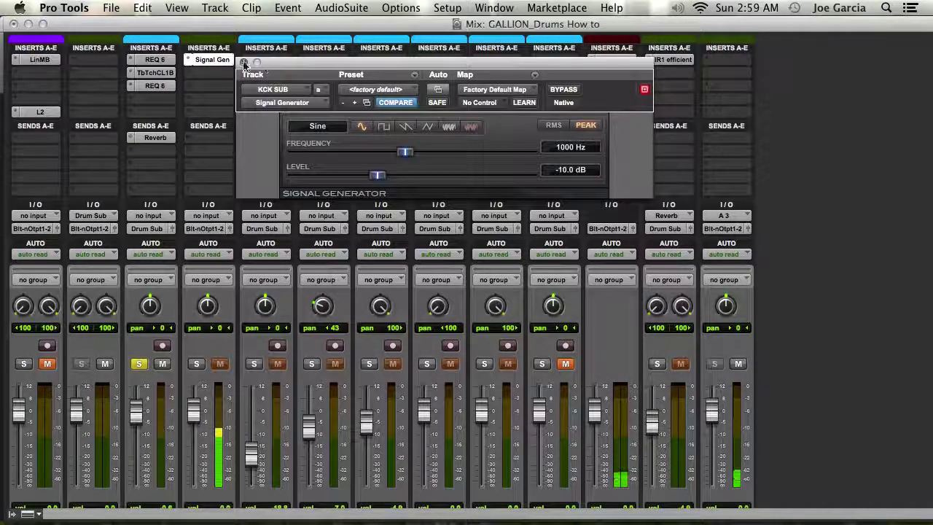
left_click(244, 64)
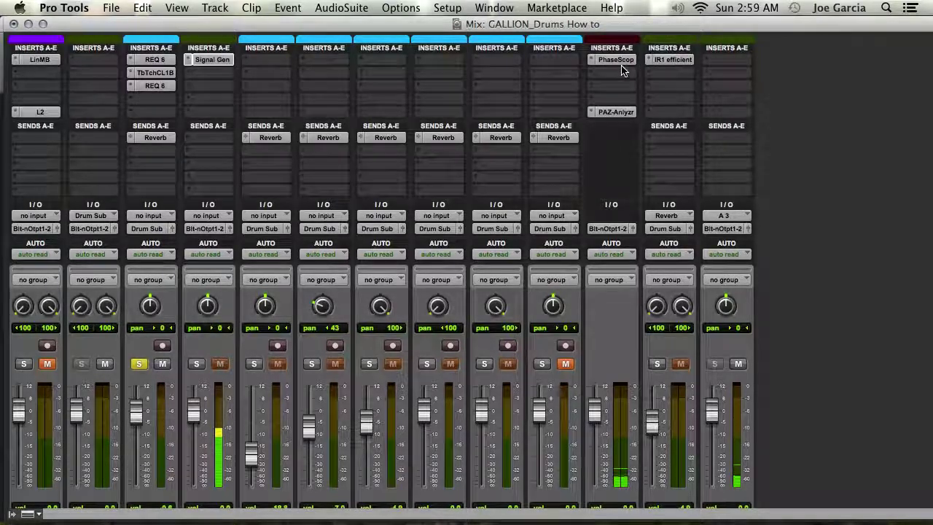
Step: Examine the kick's low-frequency spectrum in the PAZ-Analyzer on Master 1, then close the analyzer
left_click(617, 111)
left_click_drag(494, 73, 609, 78)
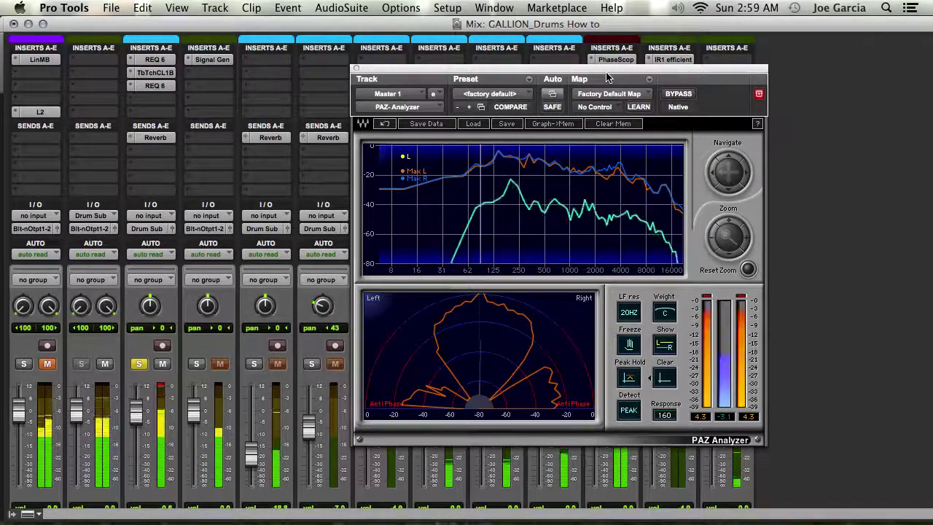
left_click(470, 230)
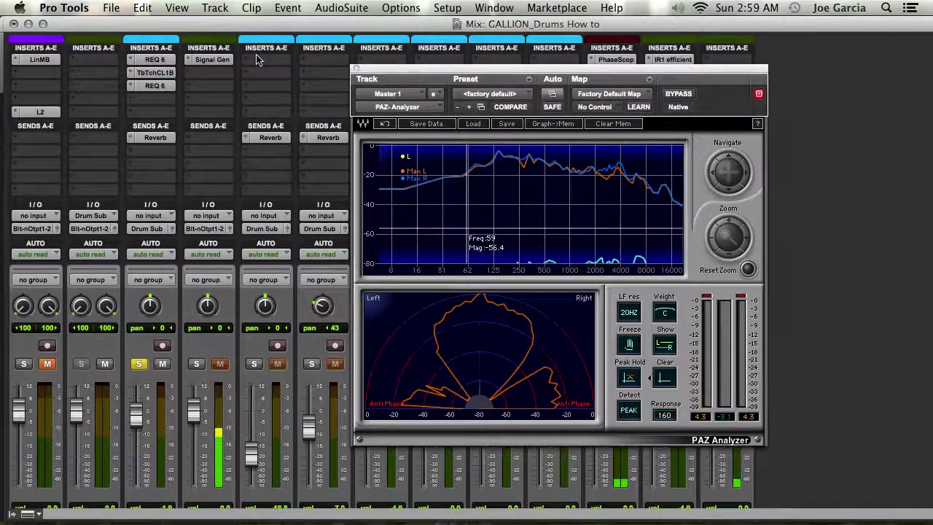
left_click(353, 70)
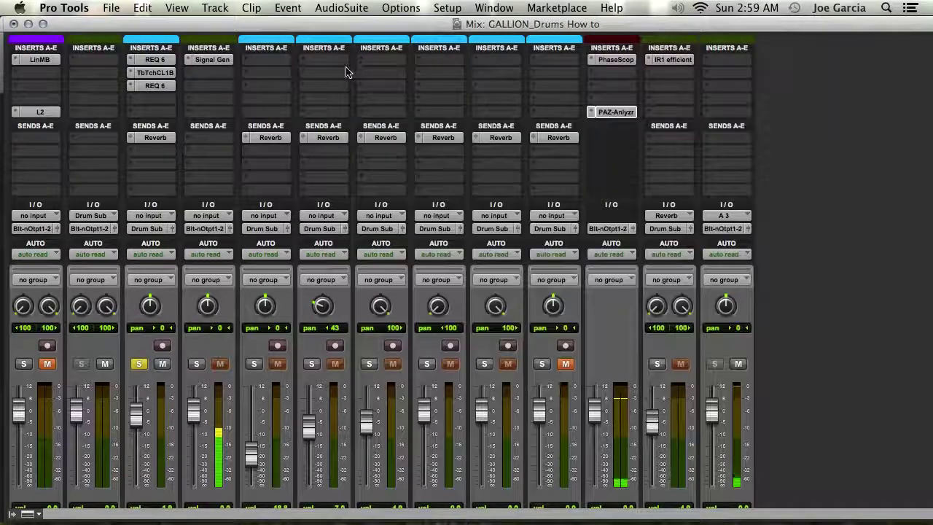
Step: Set the KCK SUB Signal Generator's frequency to 60 Hz
left_click(222, 67)
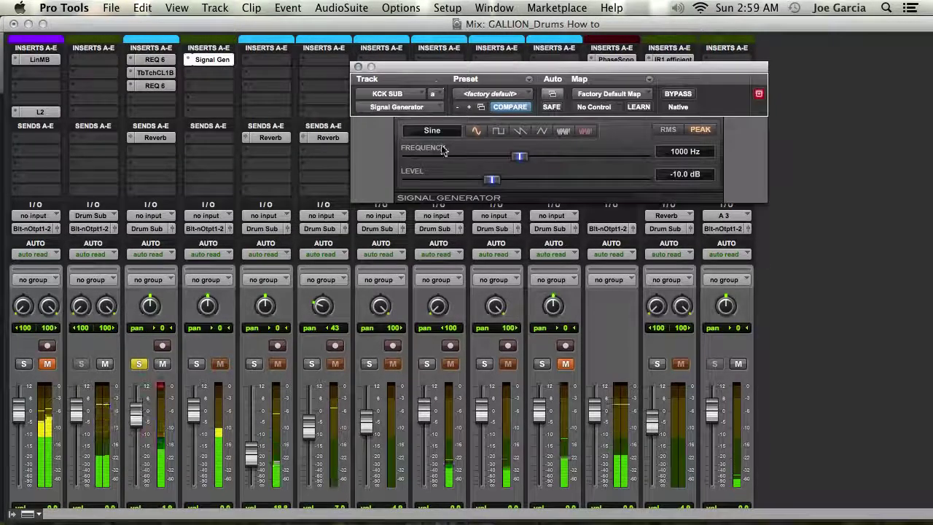
left_click(675, 155)
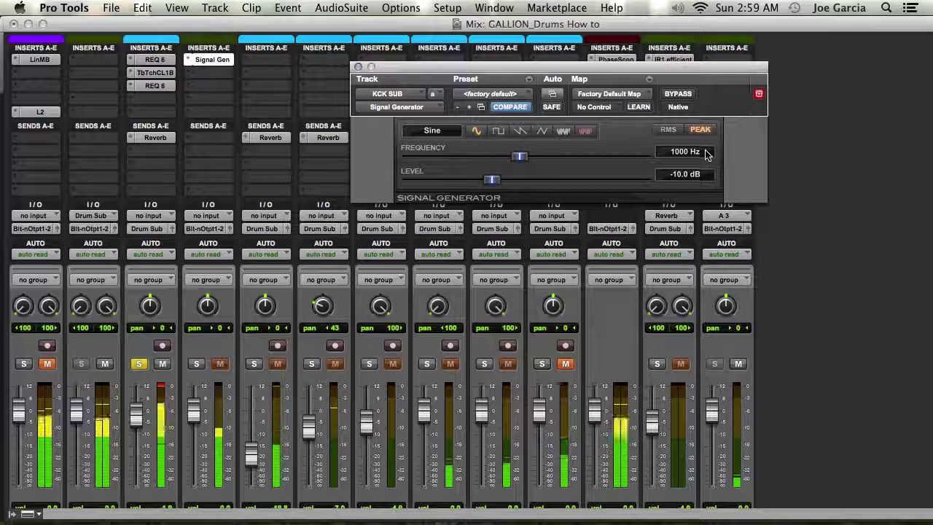
key("BackSpace")
type("60")
key("Return")
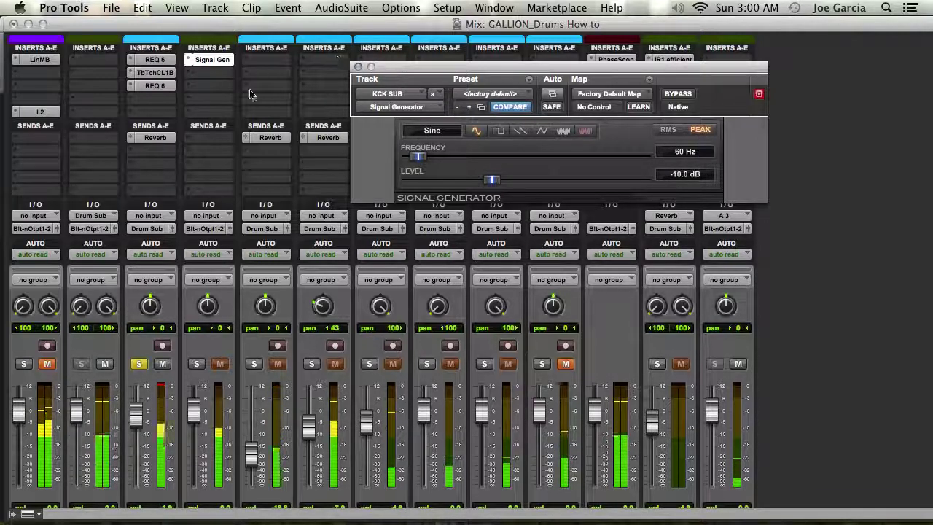
Step: Clear the KCK track's clip indicator, trim the gain on its Tube-Tech CL 1B compressor and close it
left_click(164, 386)
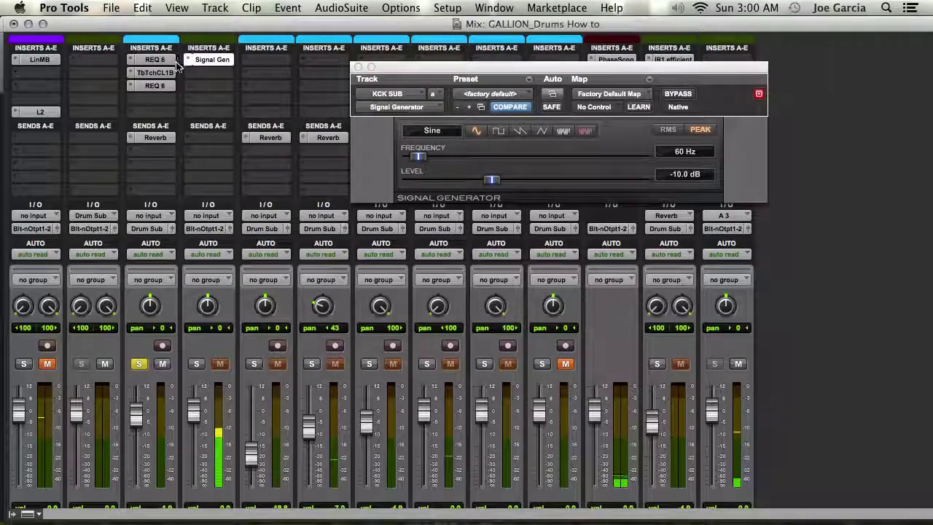
left_click(154, 72)
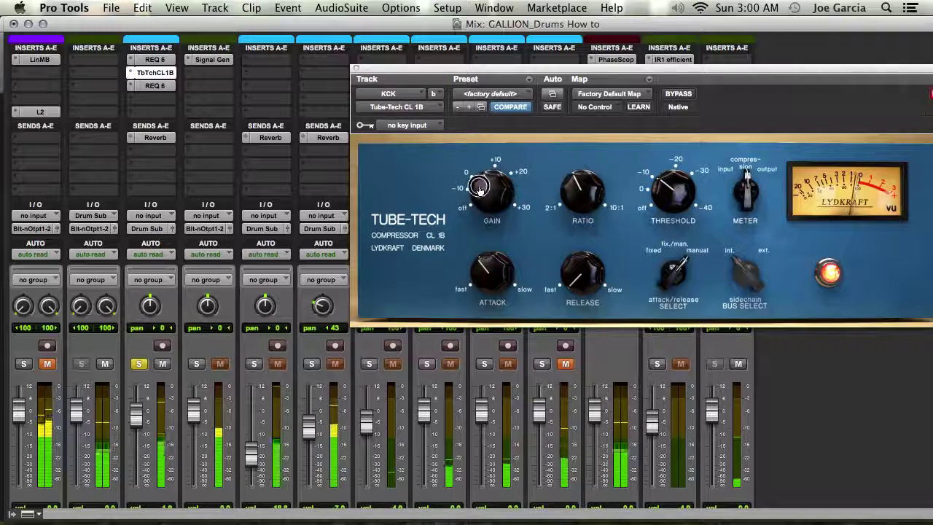
left_click(356, 69)
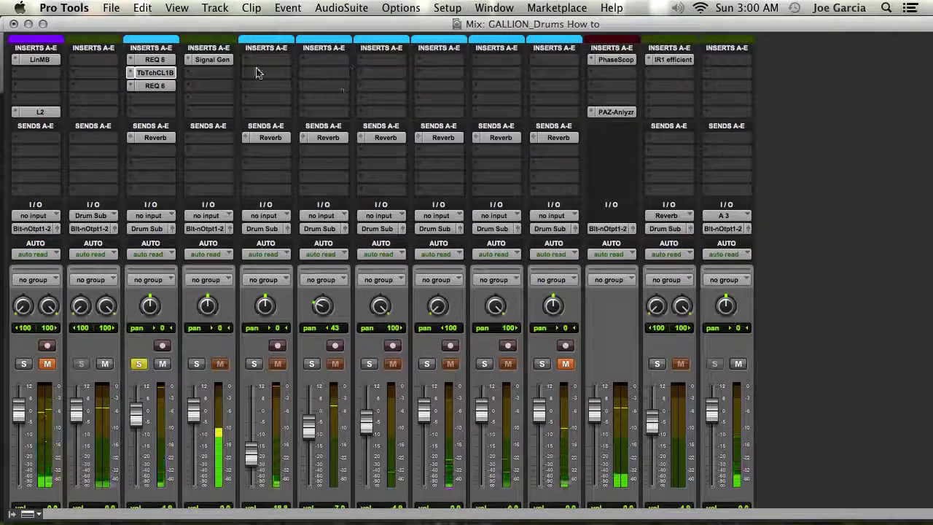
Step: Insert the mono C1 gate in the second insert slot of KCK SUB
left_click(211, 72)
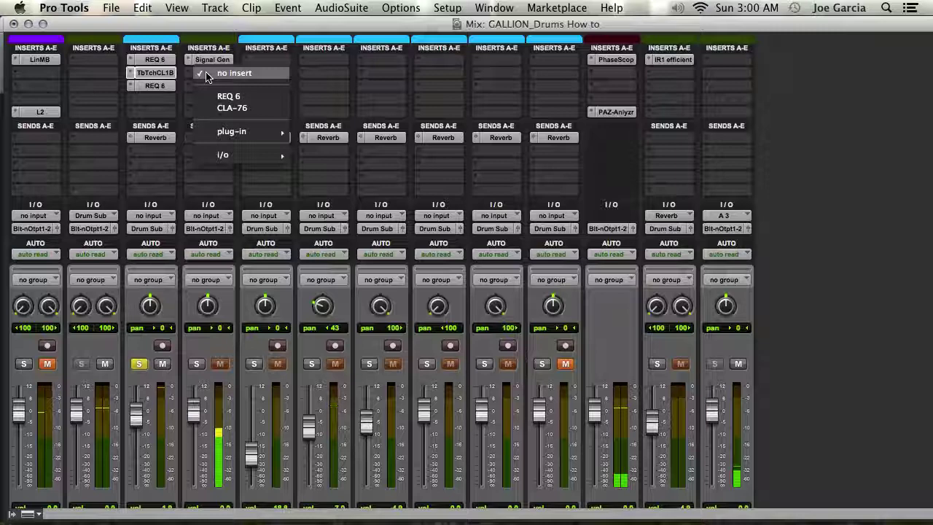
mouse_move(256, 129)
mouse_move(341, 144)
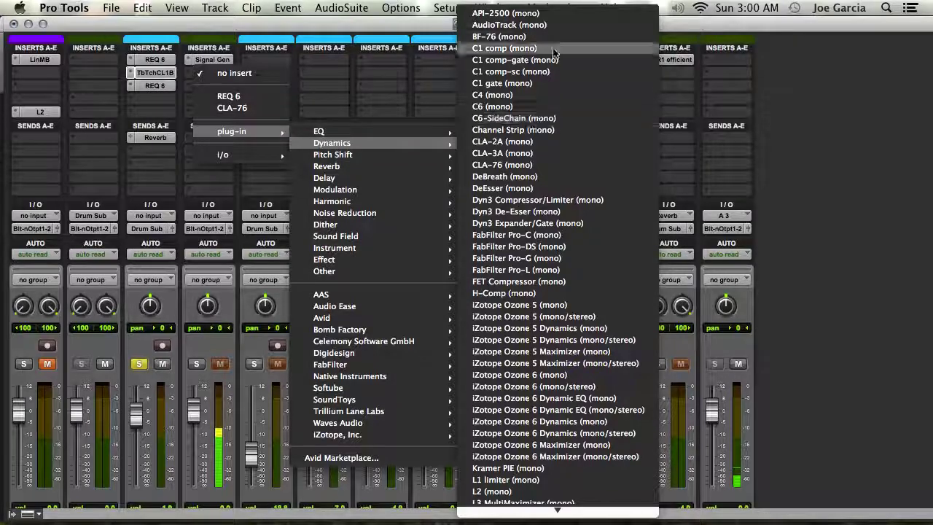
left_click(523, 84)
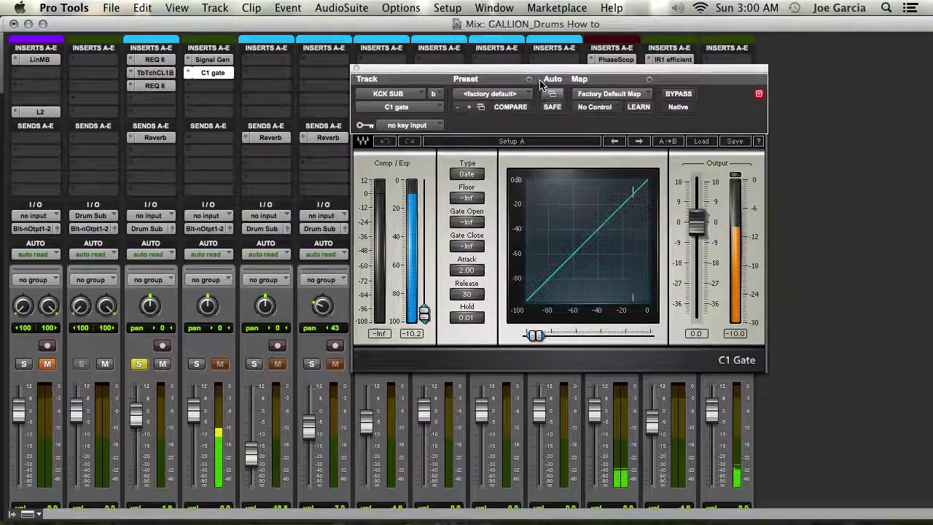
Step: Set the C1 gate's key input to Bus 9
left_click(407, 125)
mouse_move(422, 161)
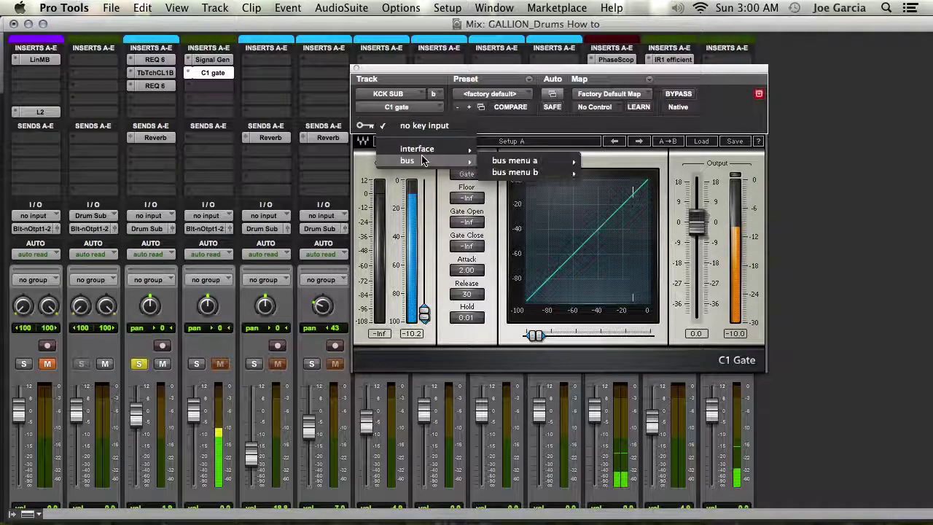
mouse_move(498, 163)
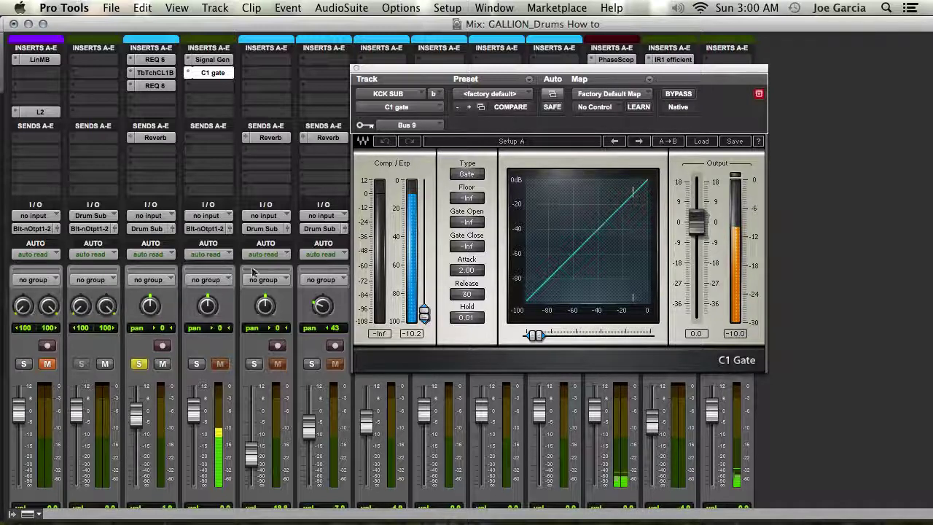
scroll(204, 256, "down", 3)
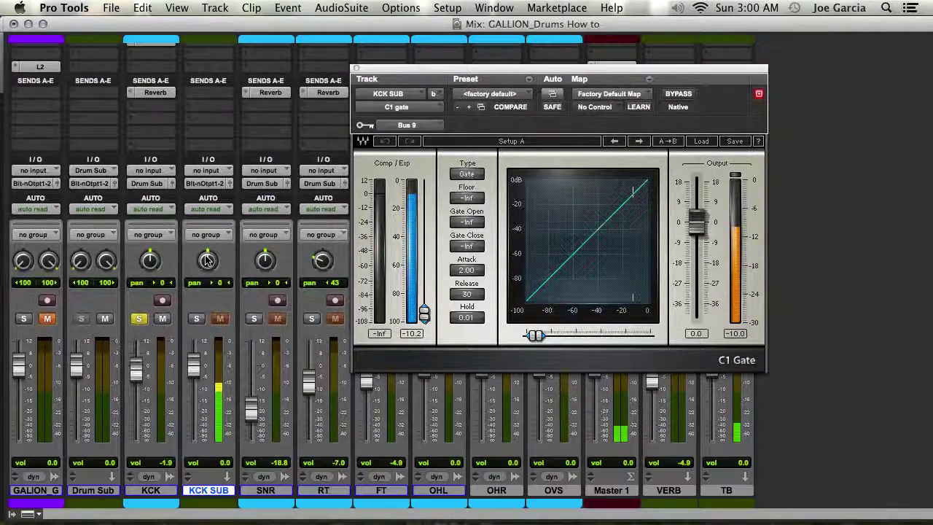
scroll(153, 306, "up", 3)
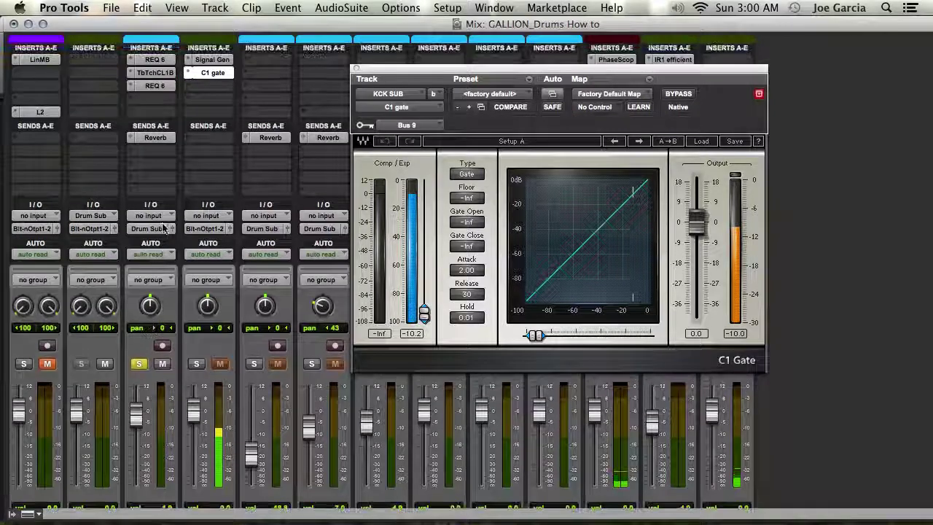
Step: Add a send to Bus 9 on the KCK track in the second send slot, set to 0.0 dB, and close its window
left_click(146, 161)
mouse_move(191, 186)
mouse_move(276, 191)
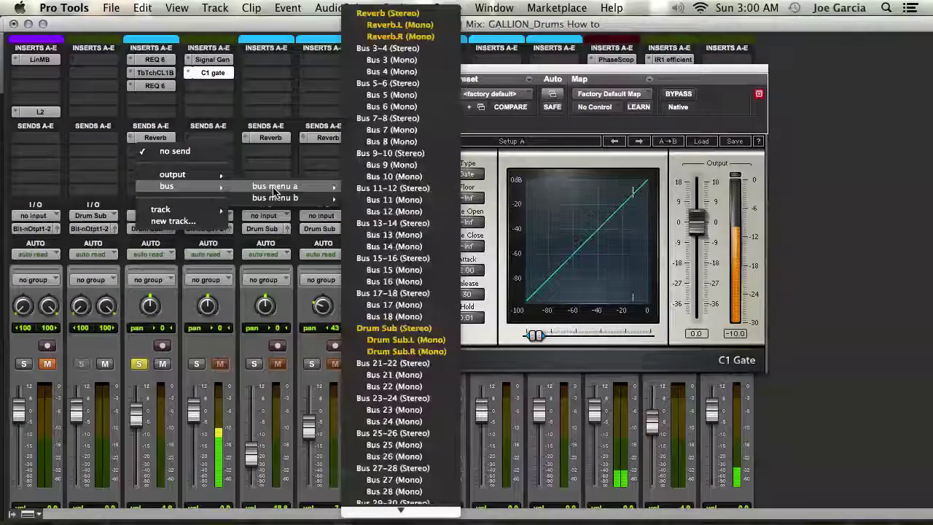
left_click(394, 165)
left_click(347, 268, "alt")
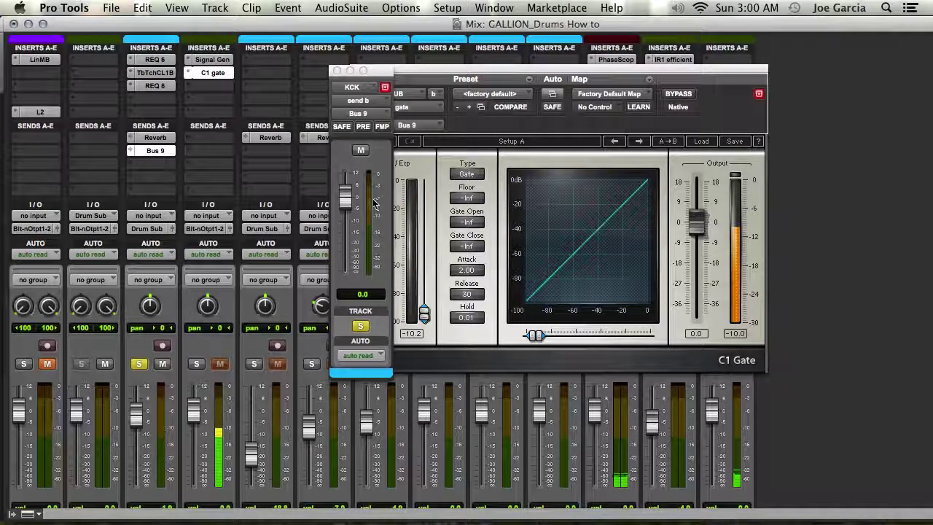
left_click(337, 71)
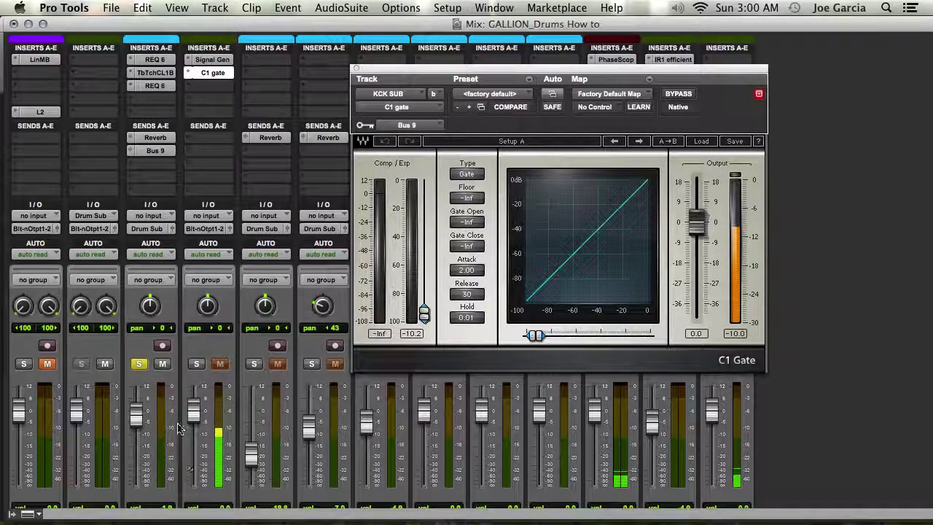
Step: Solo-safe the KCK SUB track and raise its C1 gate's open and close thresholds to about -26.2 dB
left_click(195, 365, "super")
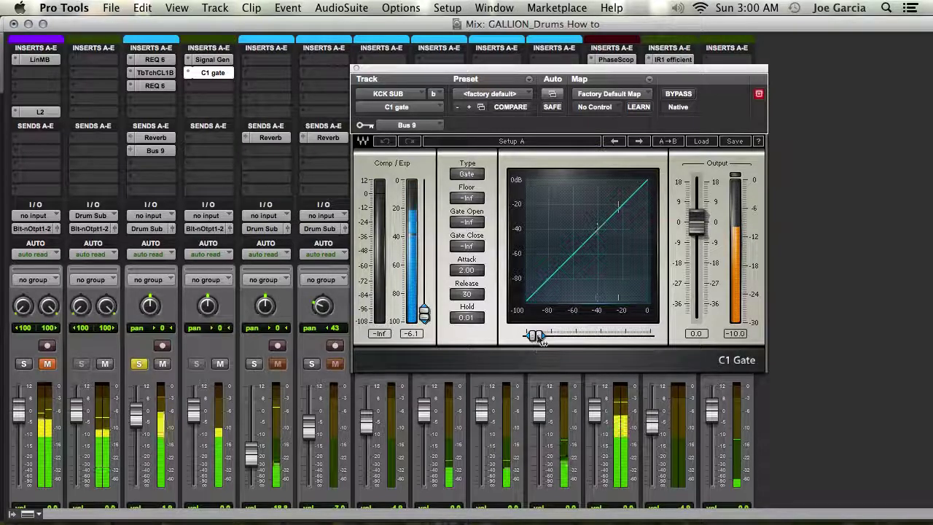
left_click_drag(535, 335, 598, 336)
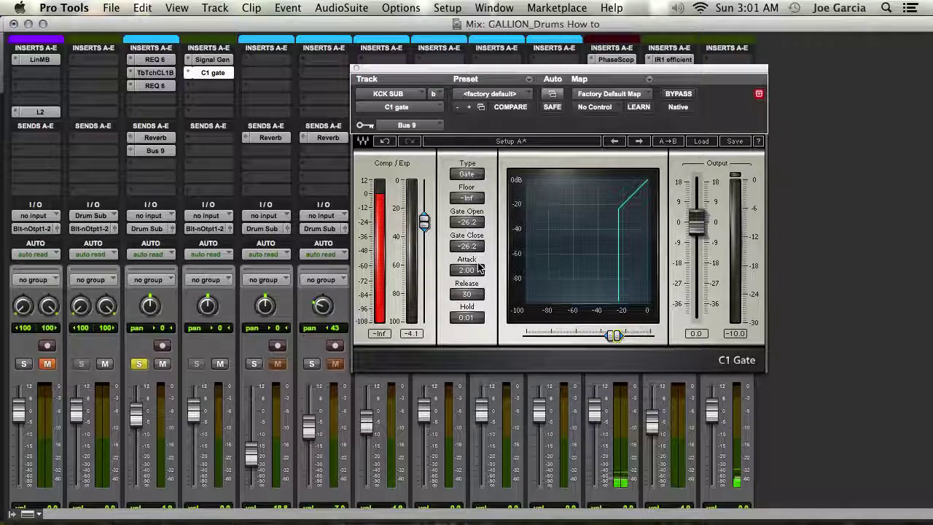
Step: Set the C1 gate's attack to 5.77, release to 56, gate open to -18.5 and gate close to -20.5
left_click(478, 270)
mouse_move(478, 270)
left_mouse_down()
mouse_move(479, 255)
mouse_move(479, 277)
left_mouse_up()
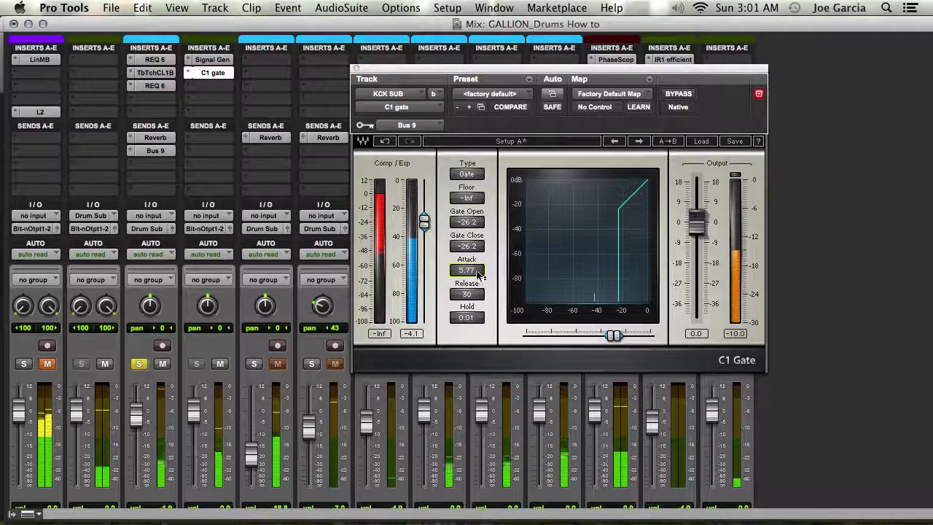
left_click(472, 246)
left_click_drag(473, 245, 474, 248)
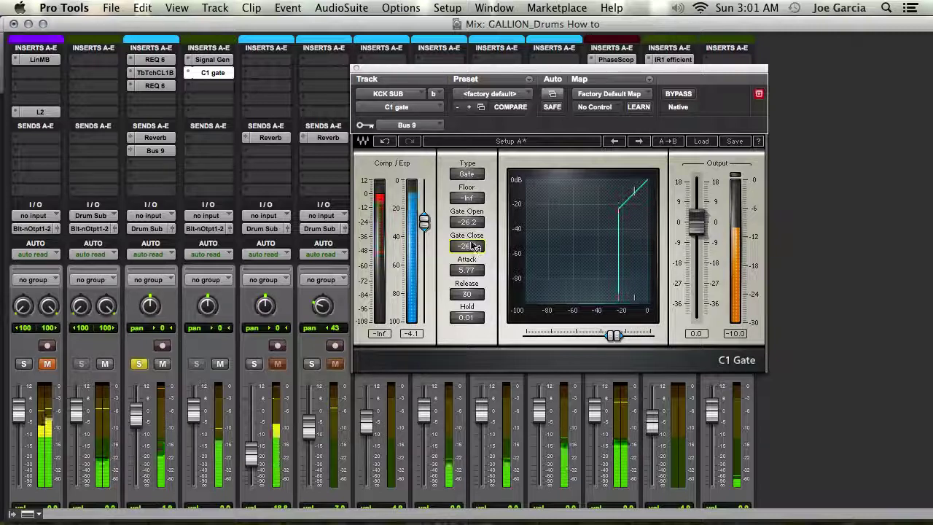
left_click_drag(619, 342, 621, 339)
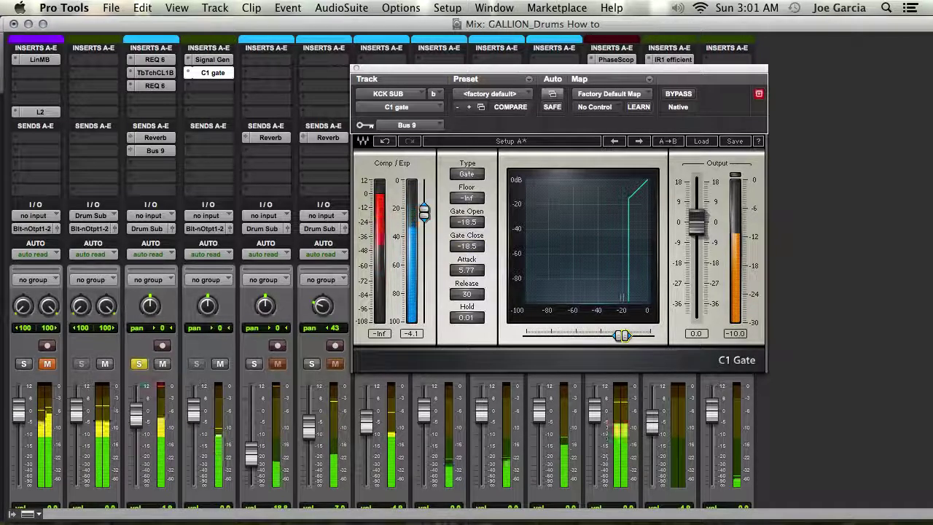
left_click_drag(472, 286, 472, 279)
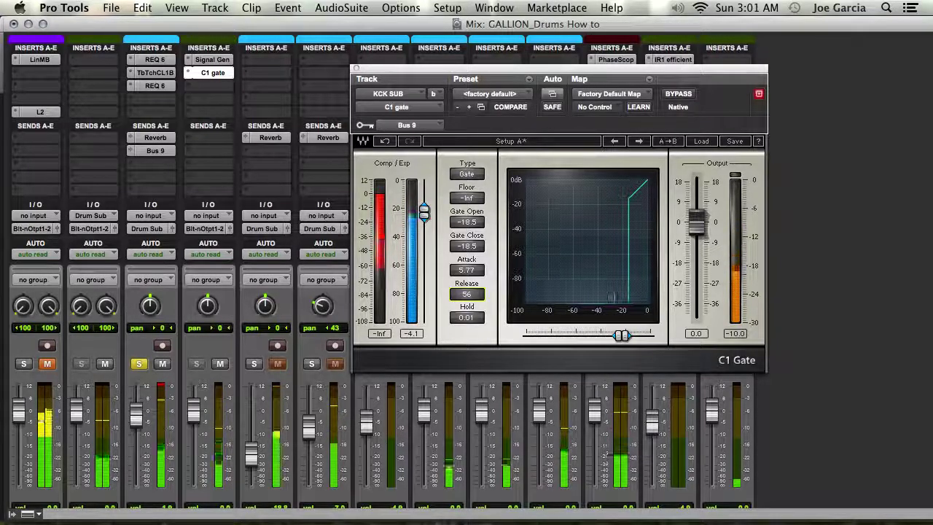
left_click_drag(472, 279, 472, 281)
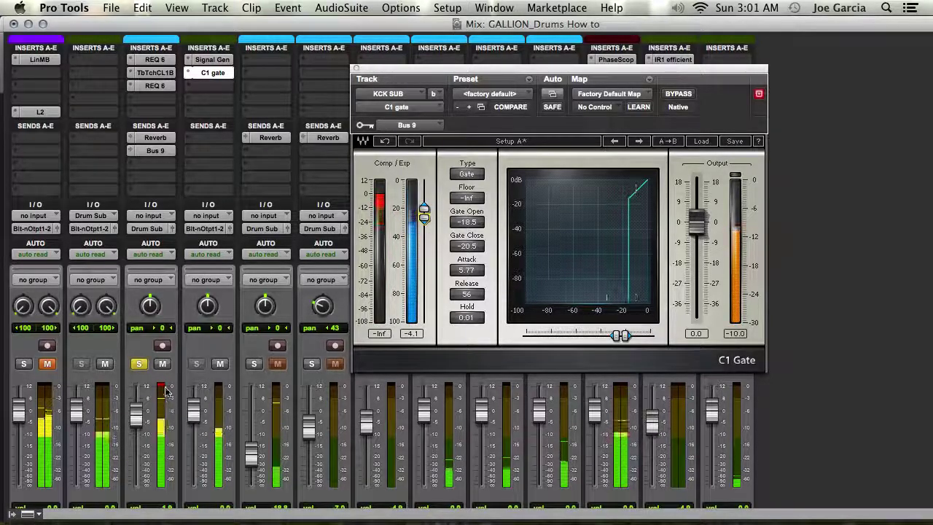
Step: Lower the KCK SUB track's volume to -10.4 dB
scroll(167, 399, "down", 3)
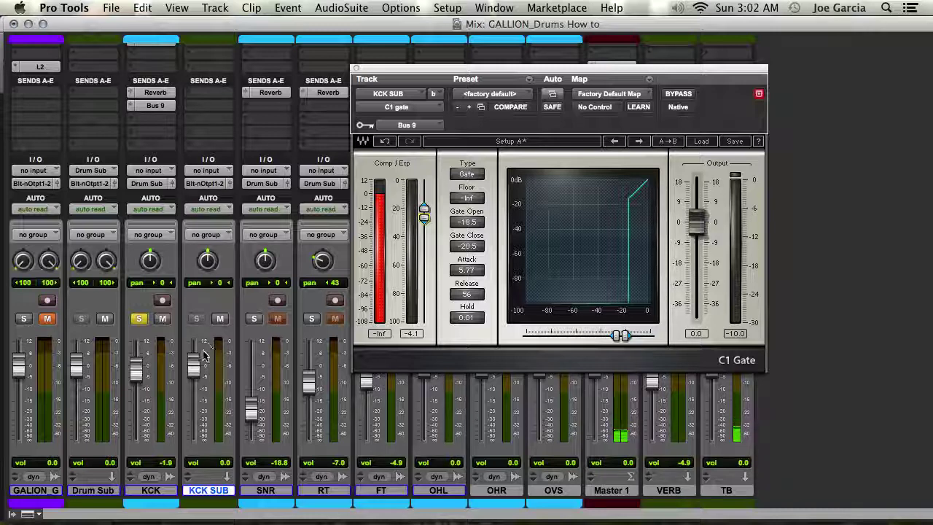
left_click_drag(194, 364, 197, 391)
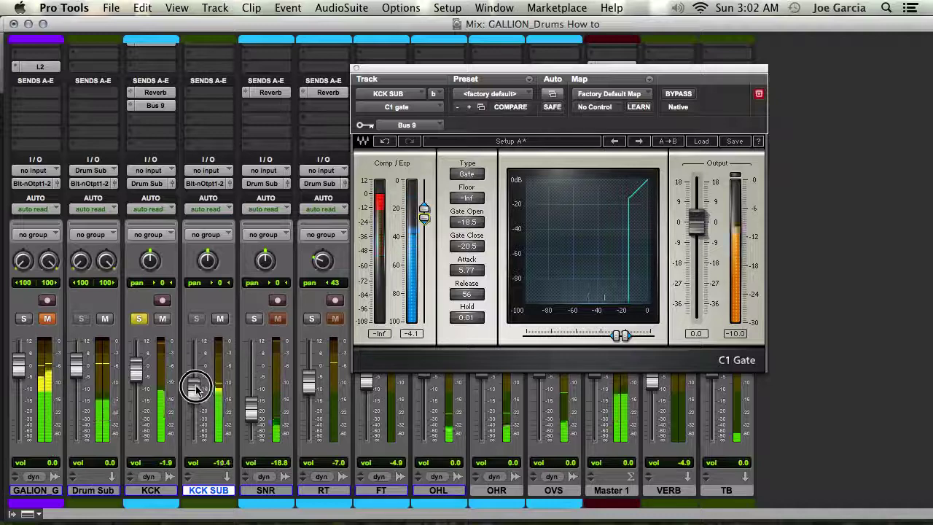
left_click_drag(195, 389, 195, 391)
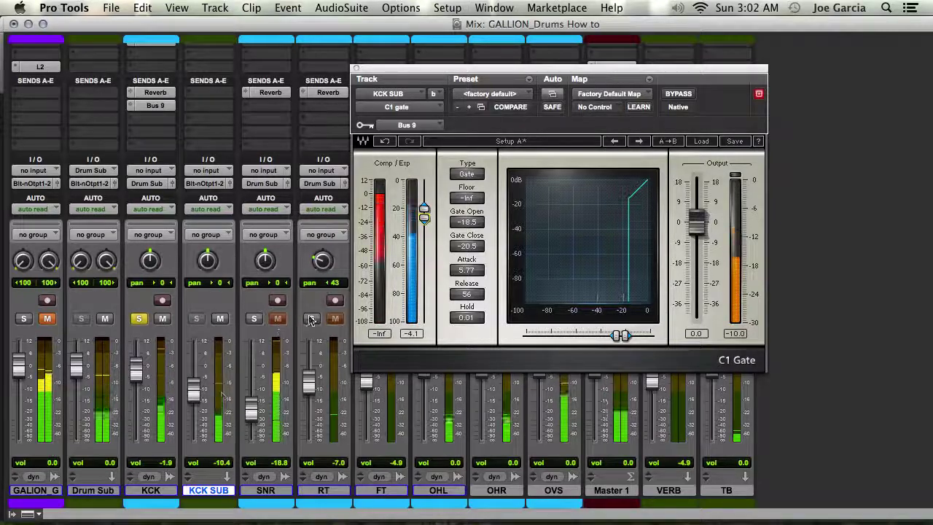
Step: Compare the kick with and without the sine sub by repeatedly muting and unmuting the KCK SUB track
left_click(219, 319)
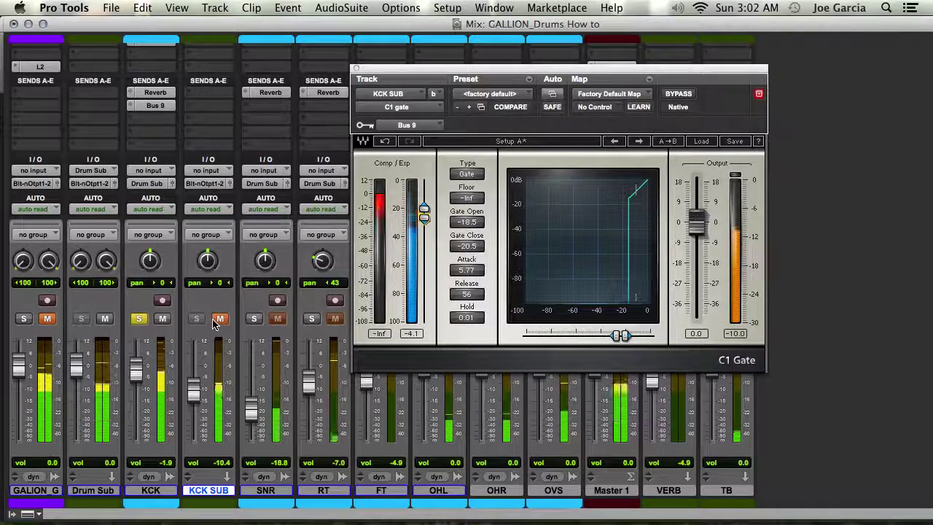
left_click(214, 321)
left_click(214, 322)
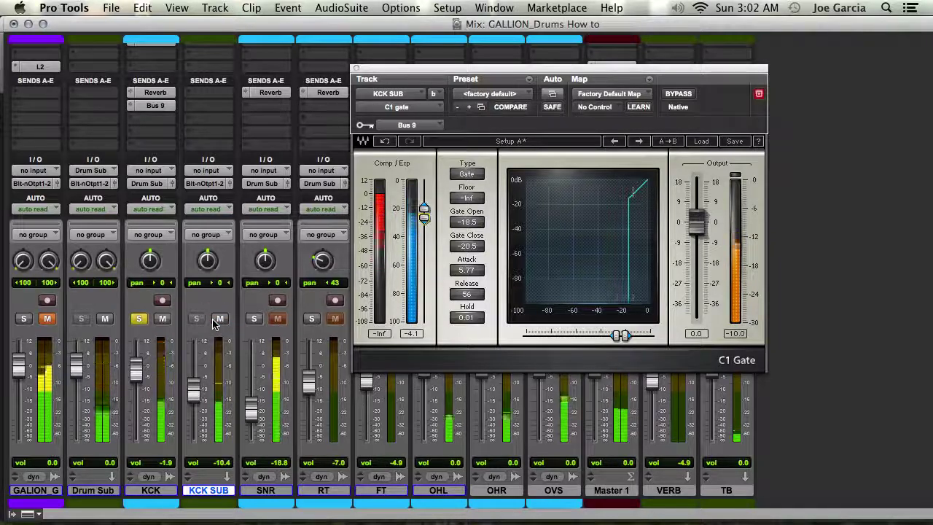
left_click(218, 320)
left_click(219, 320)
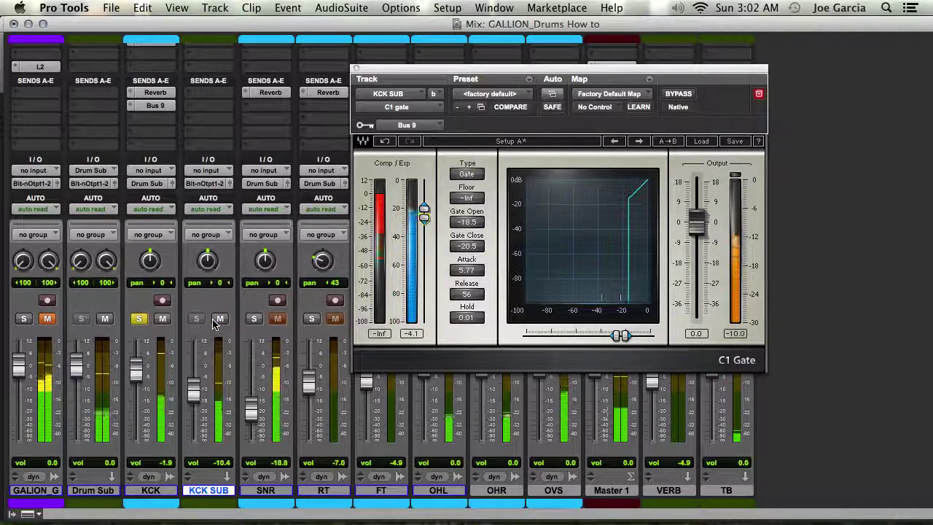
left_click(219, 319)
left_click(218, 320)
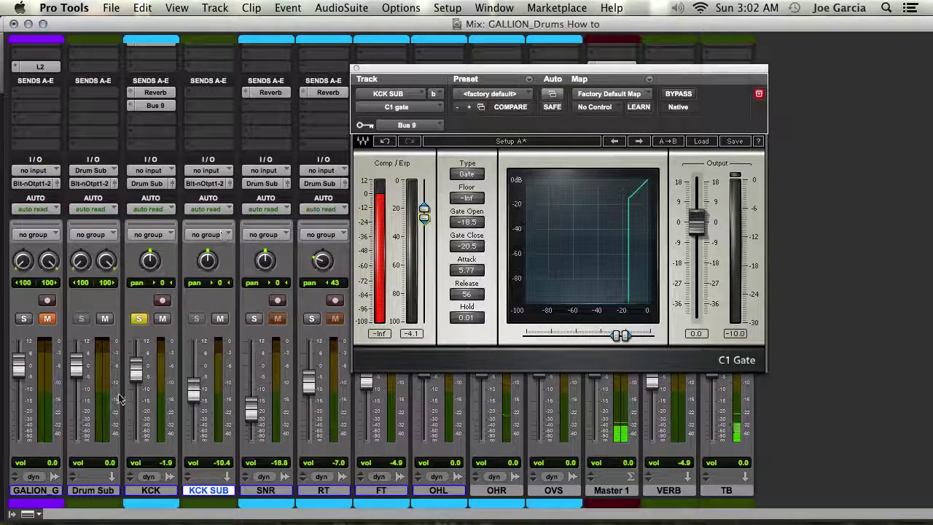
Step: Unsolo the KCK track, reset its volume to 0.0 dB and close the C1 gate window
left_click(138, 319)
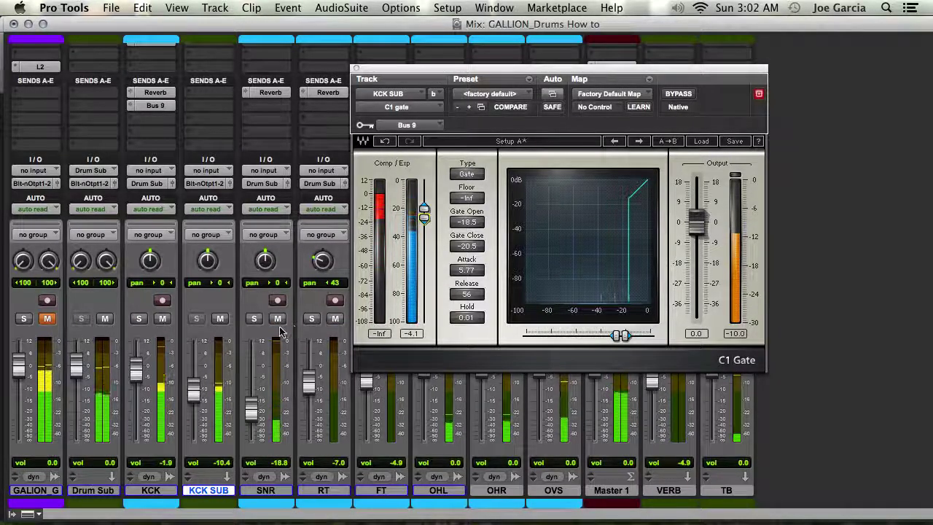
left_click(137, 364, "alt")
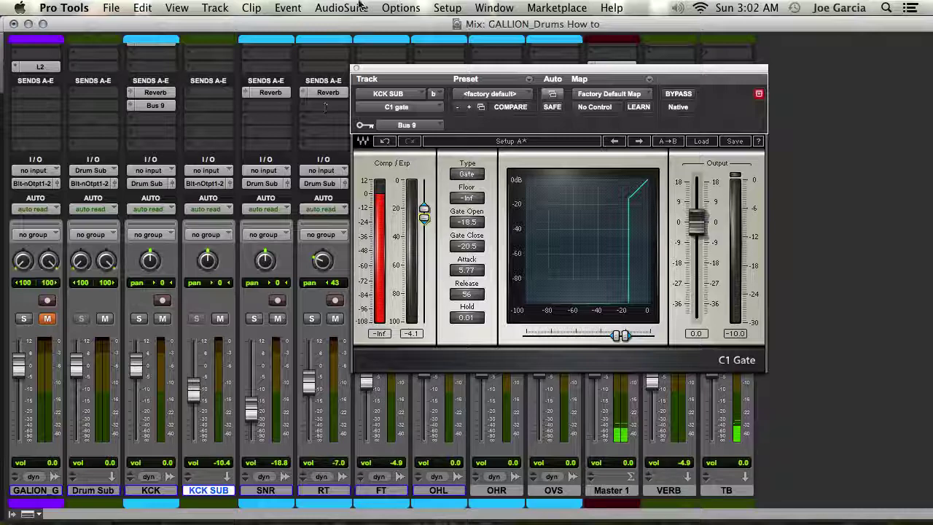
left_click(357, 69)
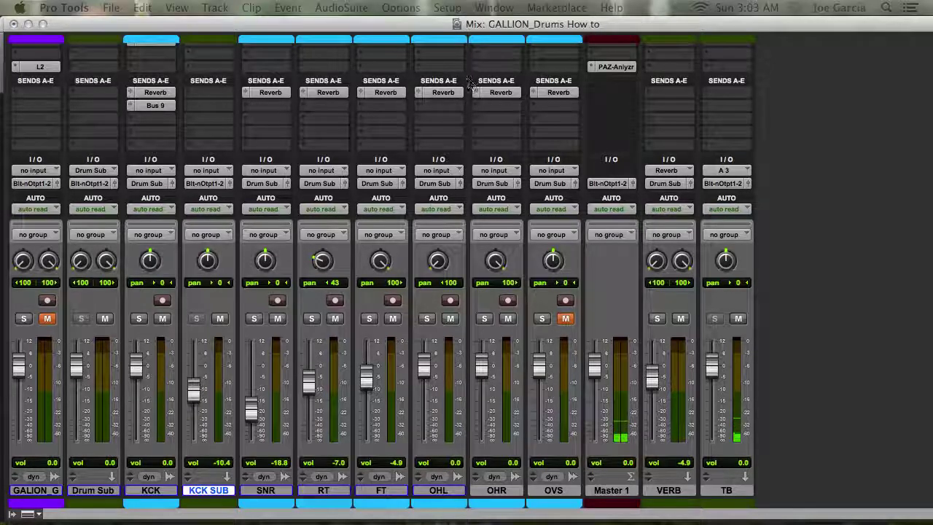
Step: Create one new mono Aux Input track
key("shift+super+n")
left_click(394, 179)
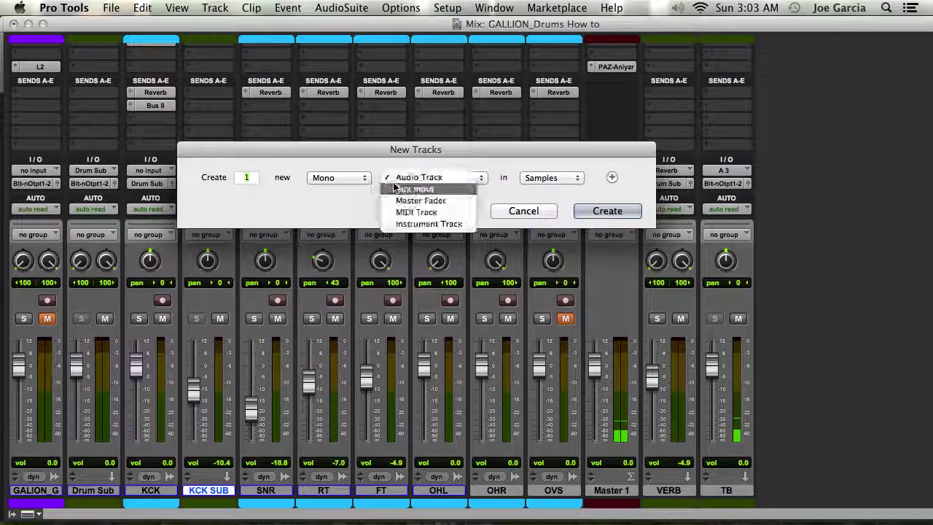
left_click(406, 190)
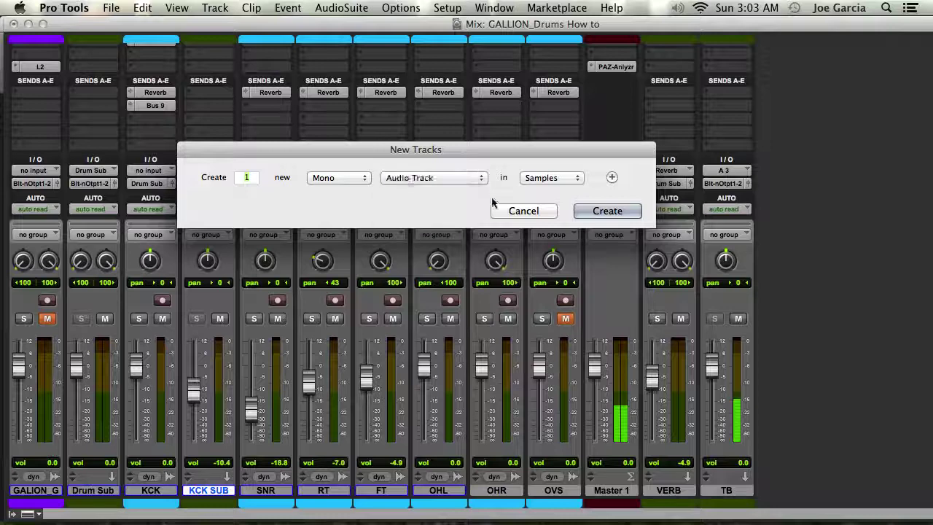
left_click(587, 213)
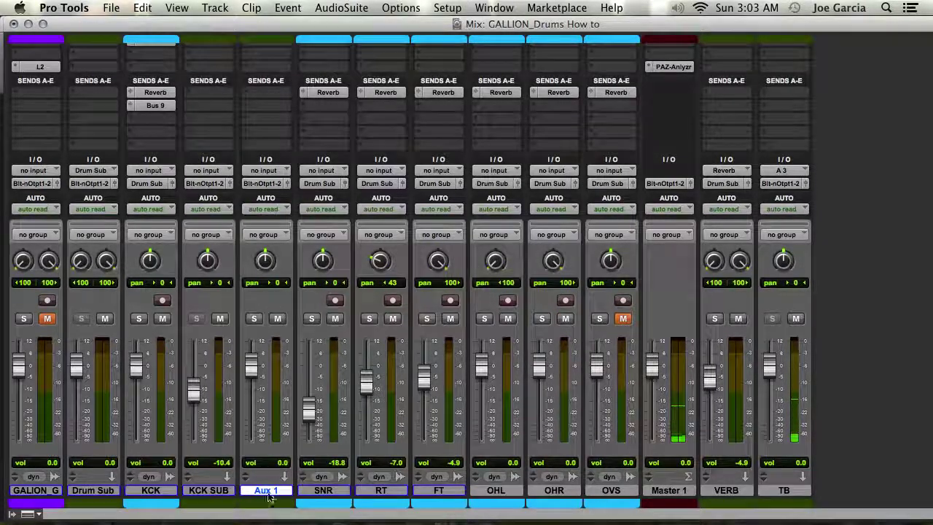
Step: Rename the new aux track as KCK SUM
double_click(268, 492)
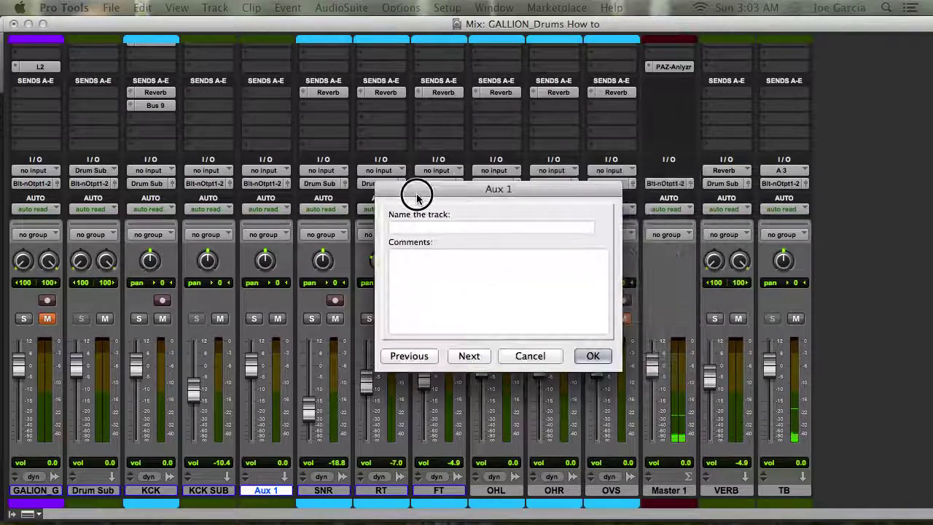
type("KCK")
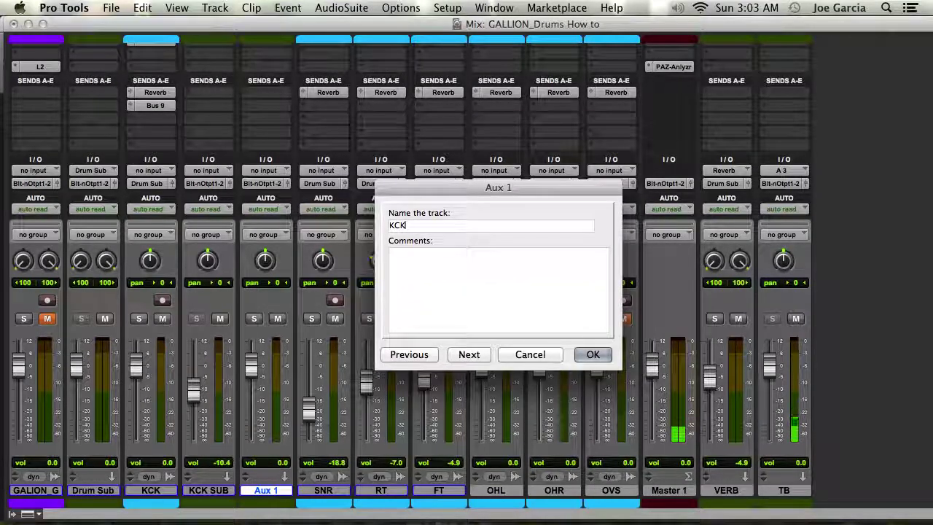
type(" SUM")
key("Return")
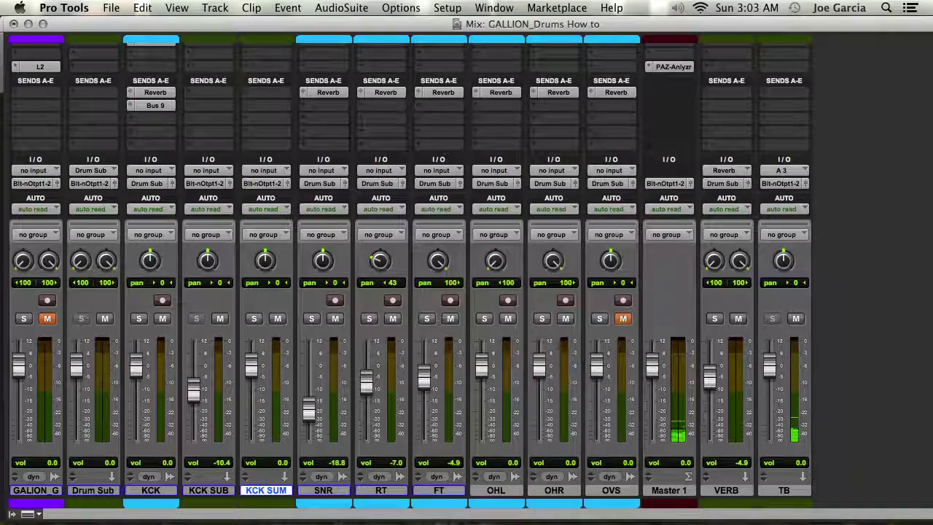
Step: Set the KCK SUM track's input to Bus 10 (Mono)
left_click(260, 174)
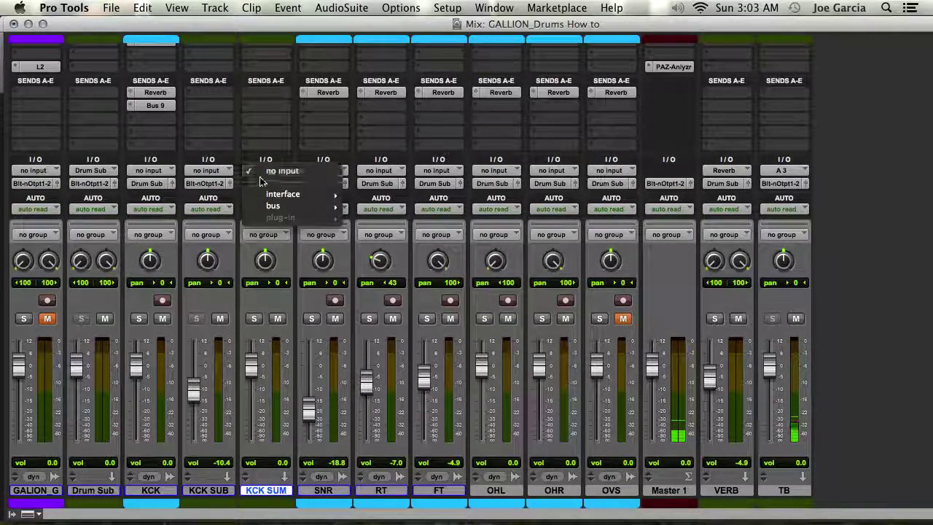
mouse_move(304, 198)
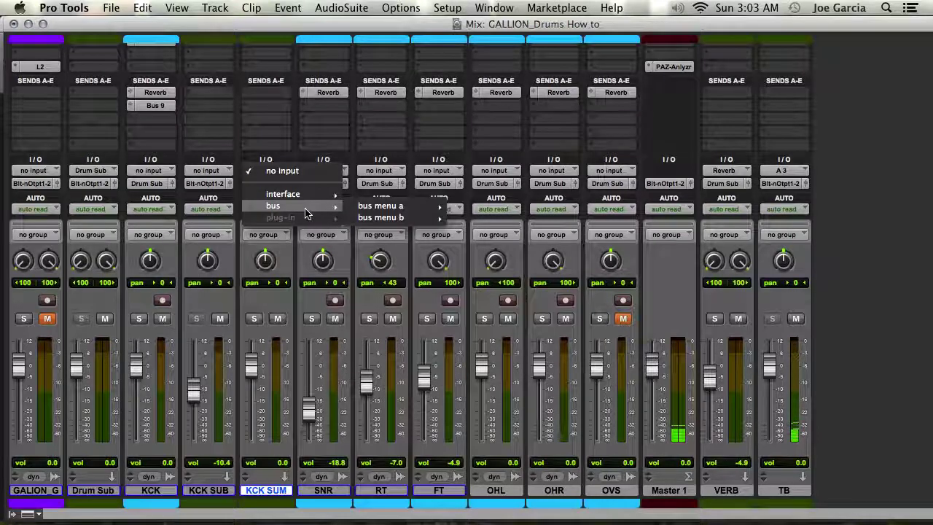
mouse_move(445, 211)
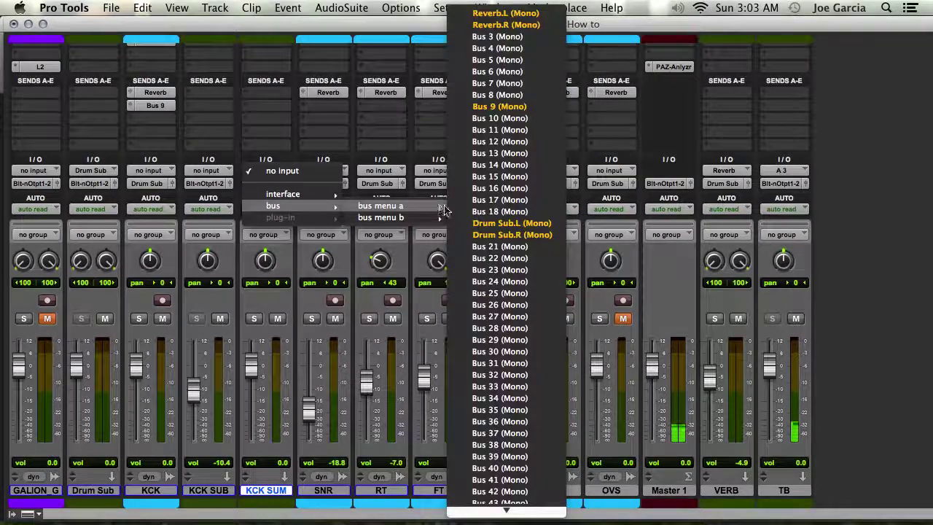
left_click(501, 119)
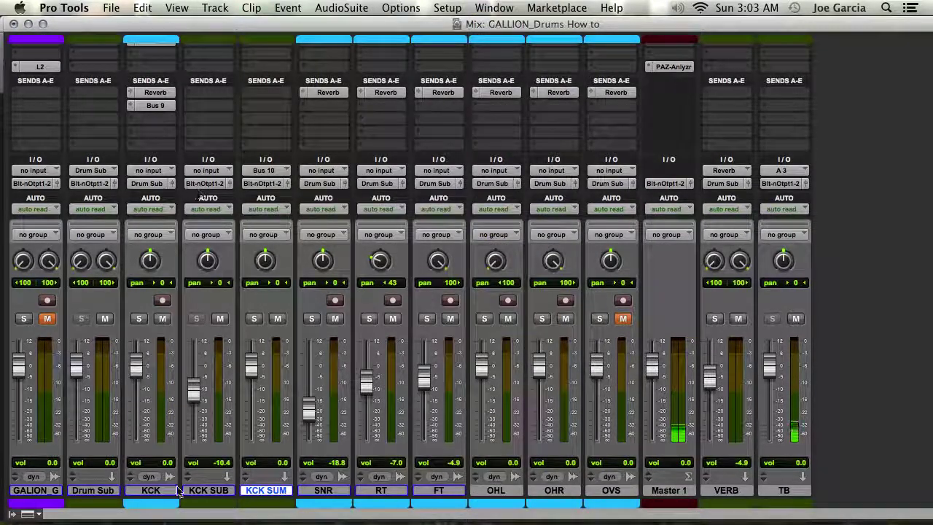
Step: Route the outputs of both the KCK and KCK SUB tracks to Bus 10 (Mono) and solo KCK SUM
left_click(153, 491)
left_click(224, 491, "shift")
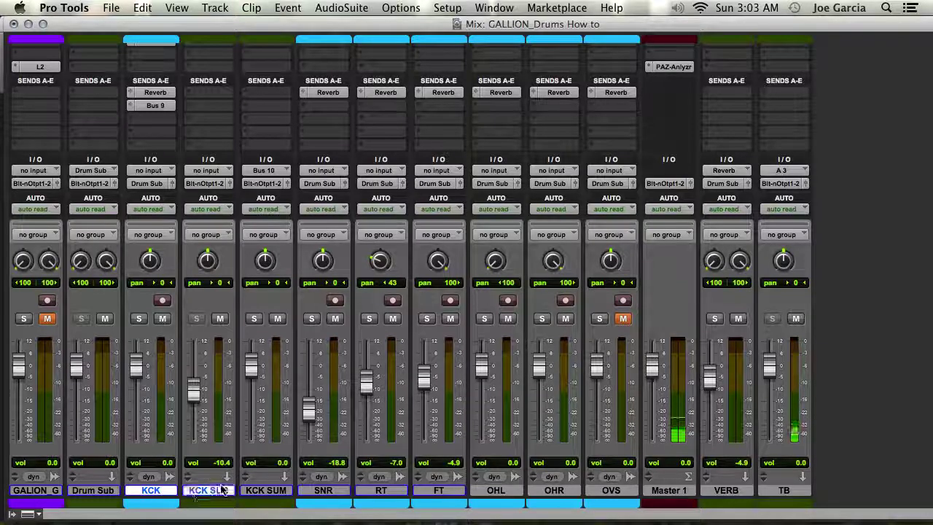
left_click(149, 182)
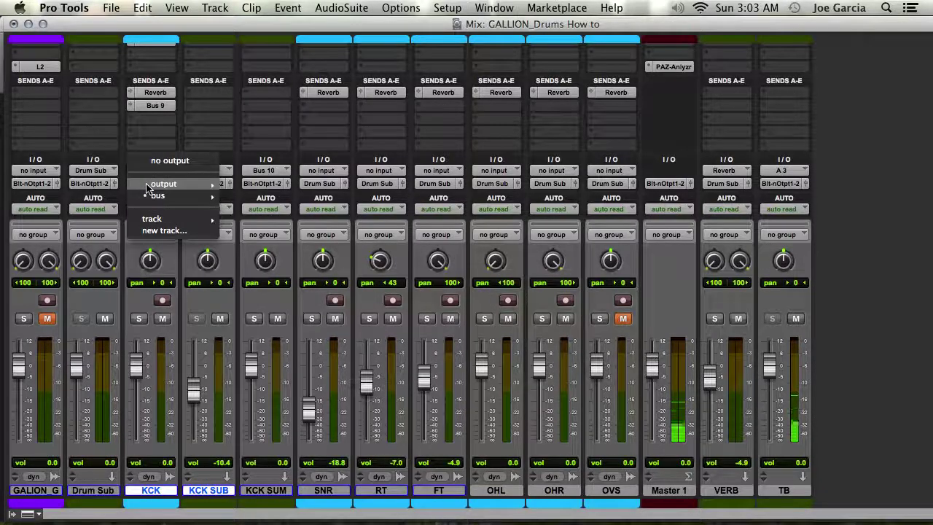
mouse_move(191, 196)
mouse_move(266, 196)
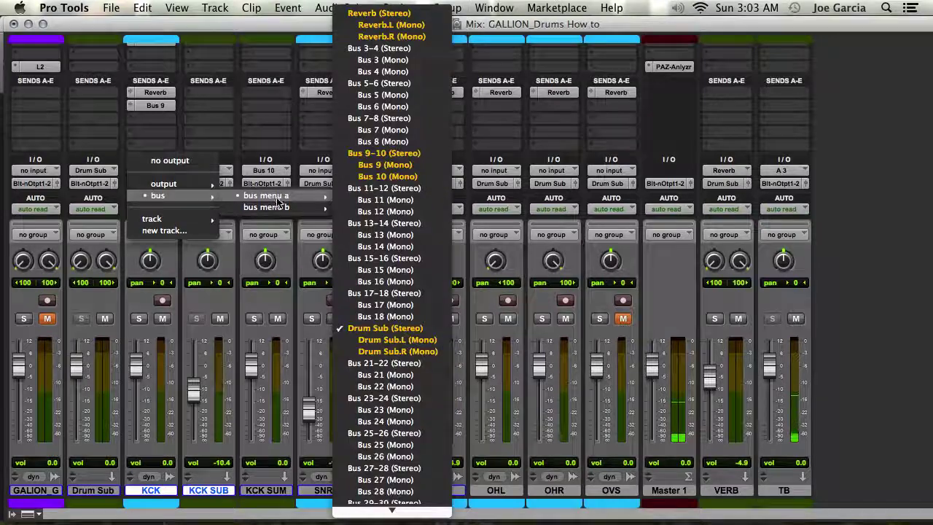
left_click(388, 177, "alt+shift")
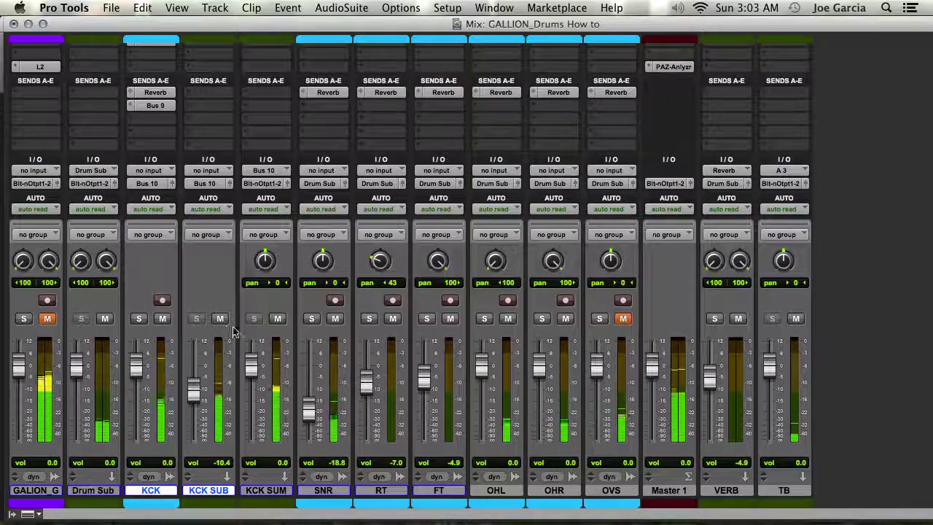
left_click(255, 320)
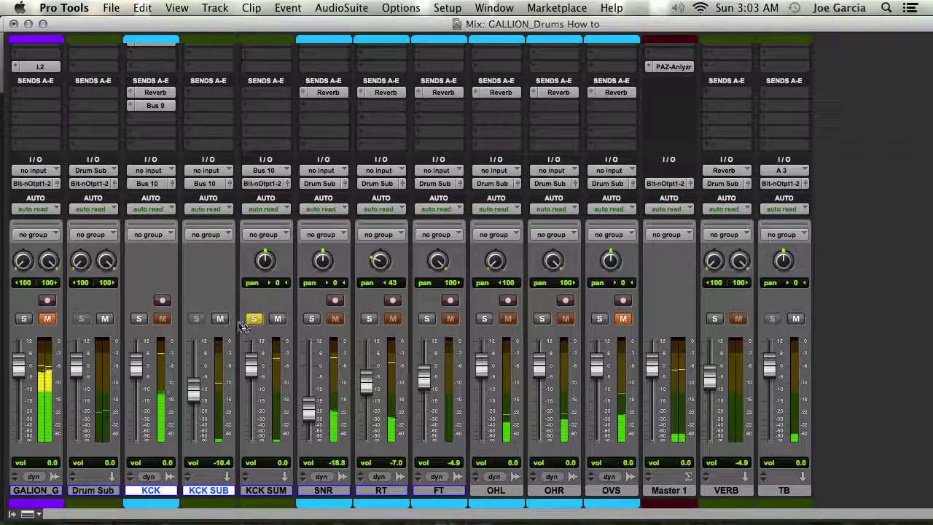
Step: Solo-safe the KCK track and balance it against KCK SUB using the mutes, setting the KCK volume to -1.2 dB
left_click(145, 321)
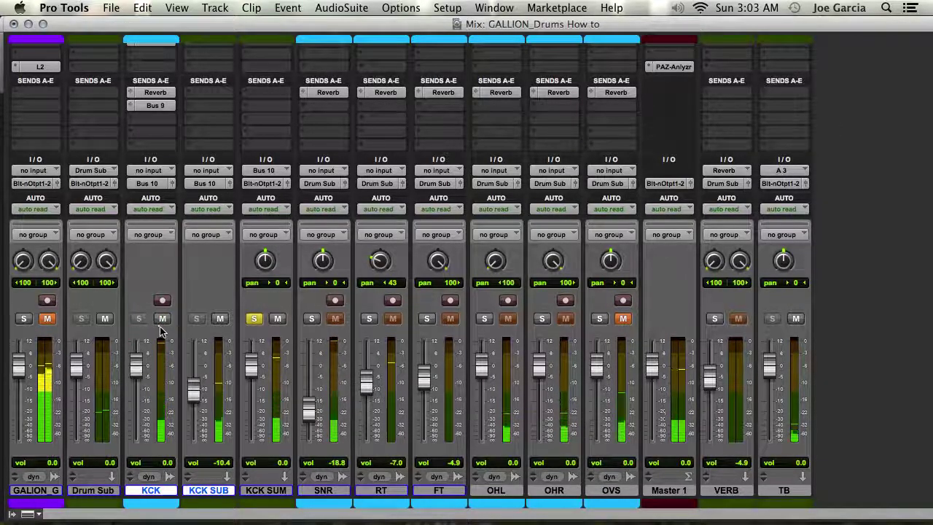
left_click(219, 319)
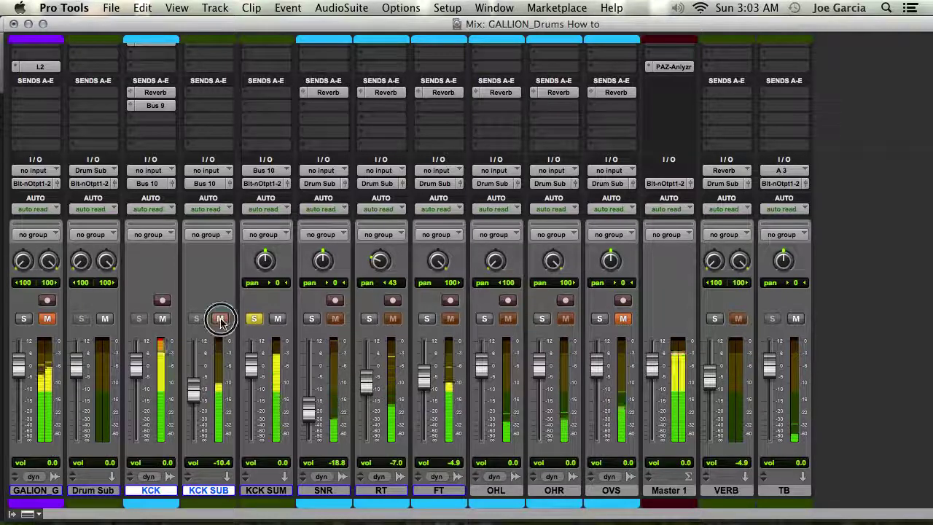
left_click(163, 319)
left_click_drag(136, 357, 139, 367)
left_click(221, 319)
left_click(220, 320)
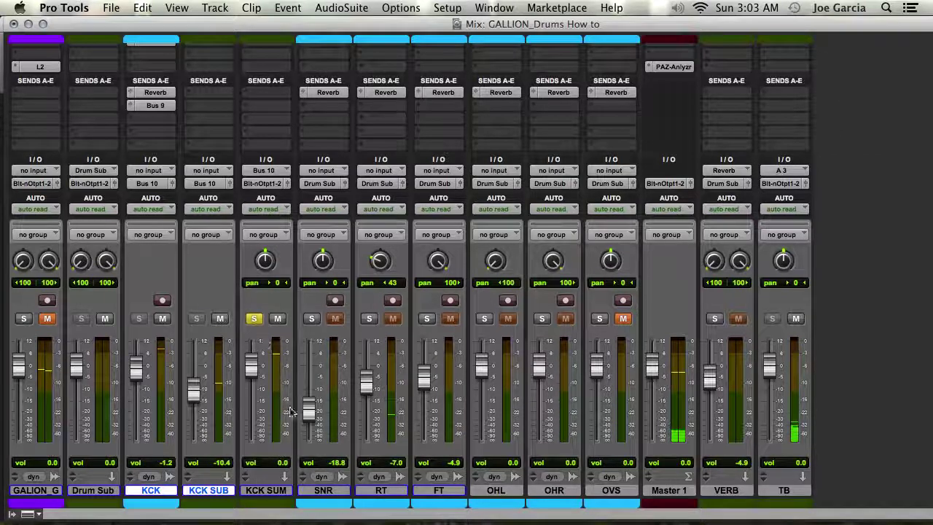
Step: Insert the C1 comp (mono) dynamics plug-in in the first insert slot of the KCK SUM track
scroll(261, 92, "up", 3)
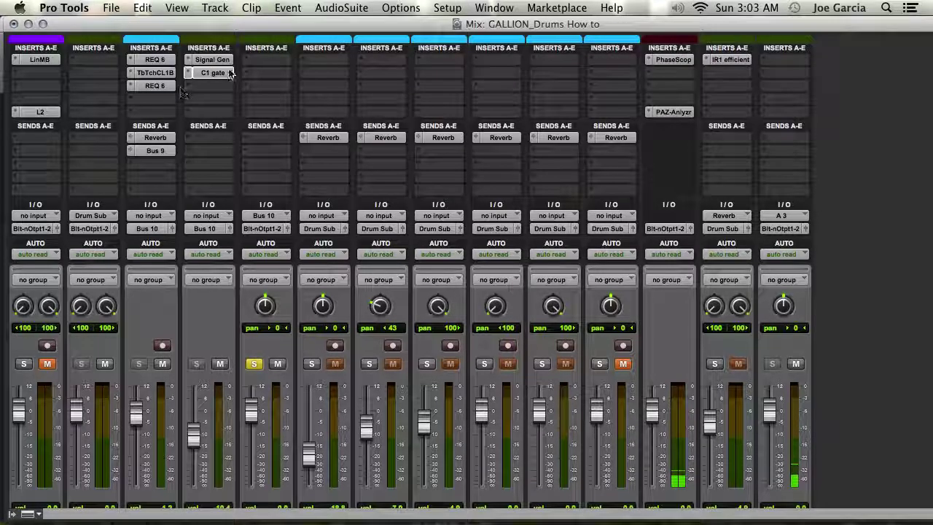
left_click(267, 60)
mouse_move(306, 125)
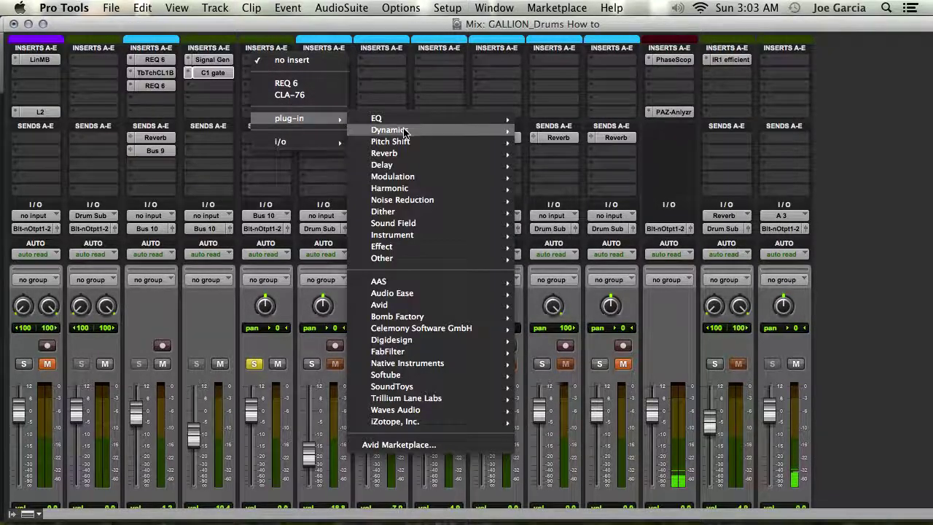
mouse_move(418, 129)
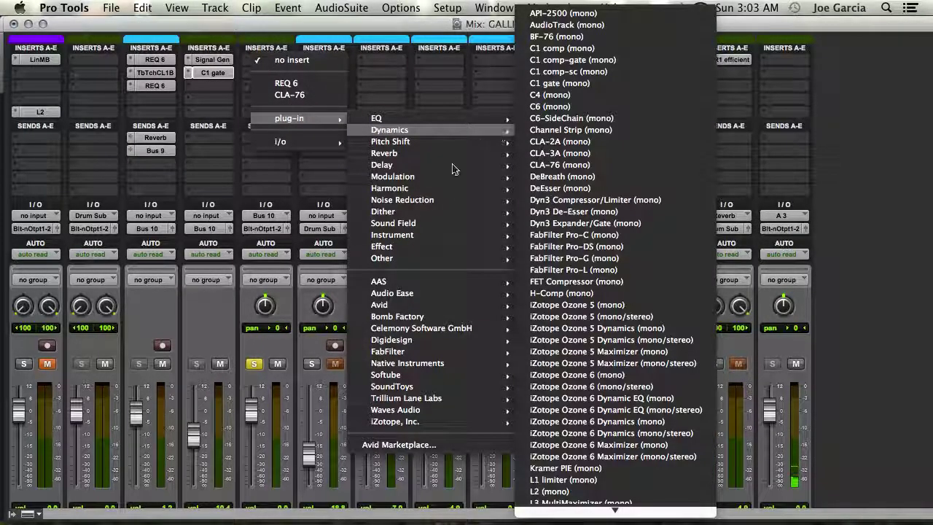
mouse_move(457, 139)
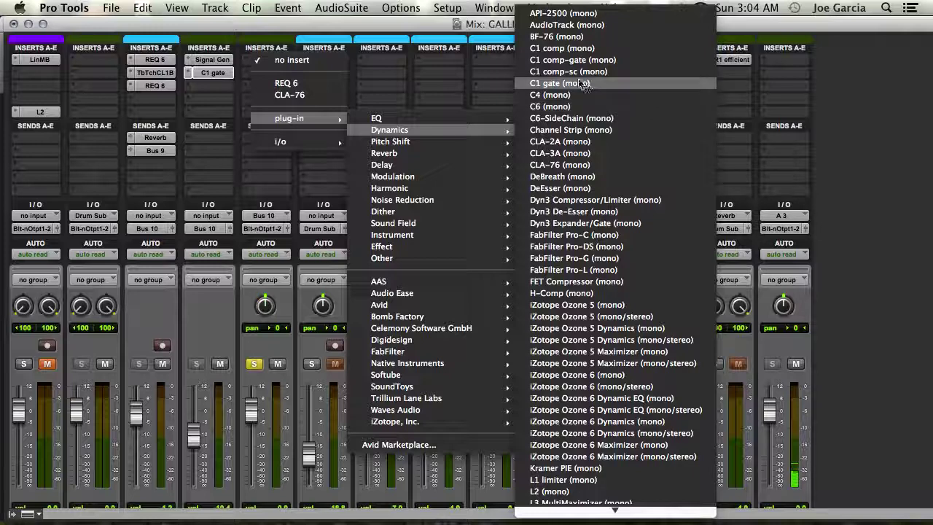
left_click(572, 55)
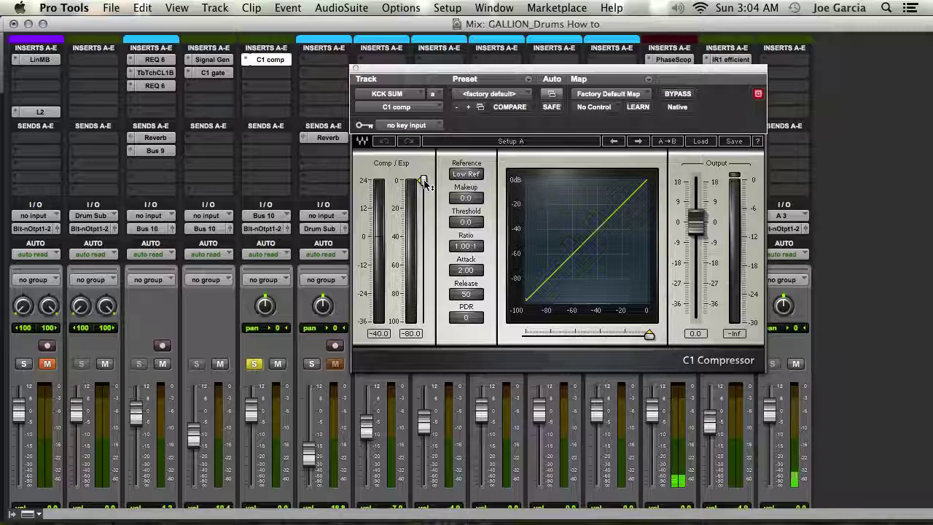
Step: Set the KCK SUM compressor's threshold to -25.6 and its ratio to 2.03:1
left_click_drag(424, 180, 422, 216)
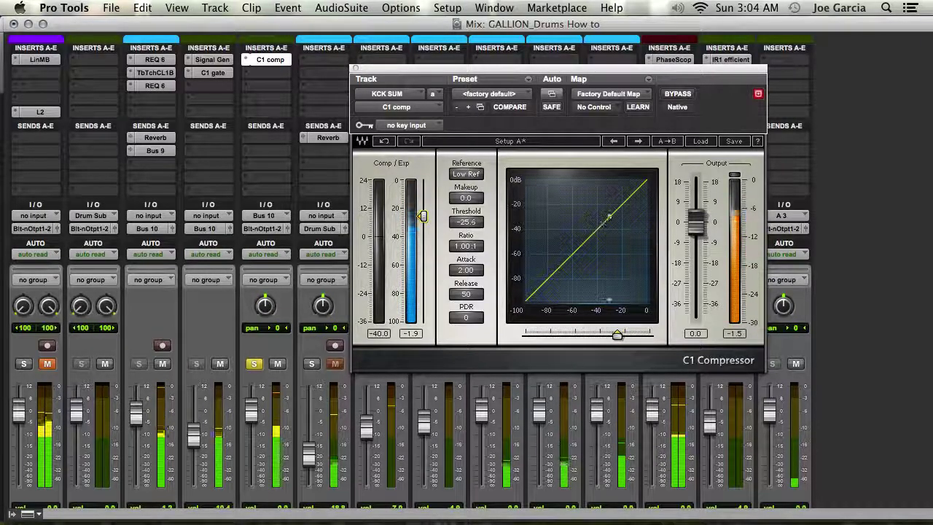
left_click_drag(610, 216, 640, 207)
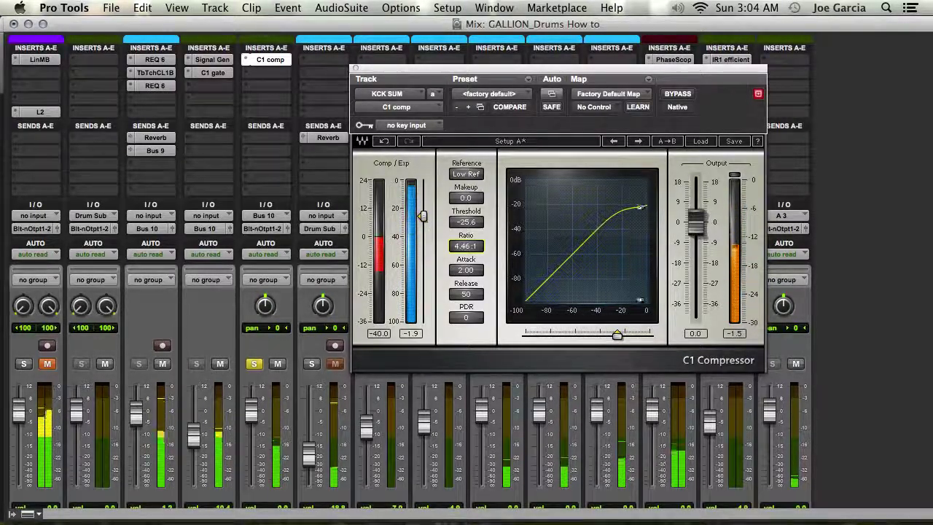
left_click_drag(467, 247, 466, 260)
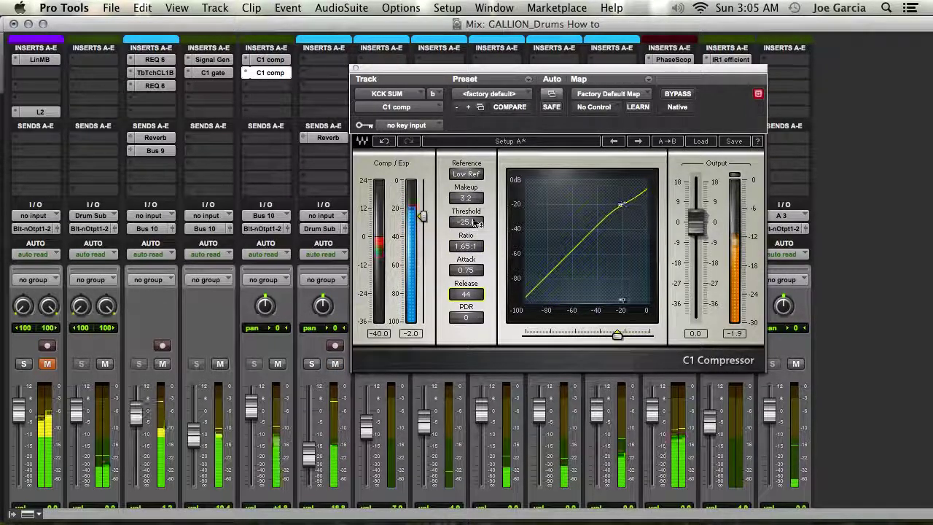
Step: Set the threshold of the first C1 compressor on KCK SUM to -17.2 and lower the KCK SUB volume to -16.1 dB
left_click(270, 59)
left_click_drag(481, 219, 481, 203)
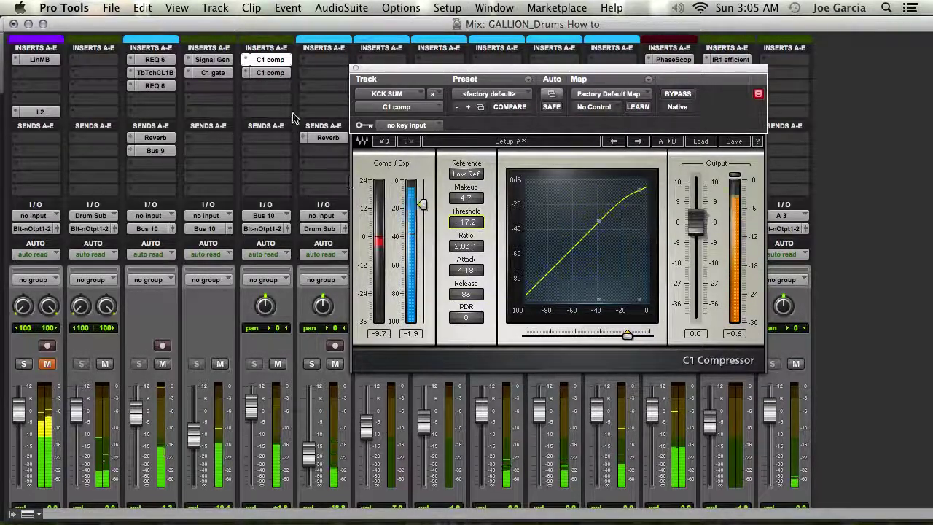
left_click(197, 436)
left_click_drag(197, 436, 194, 447)
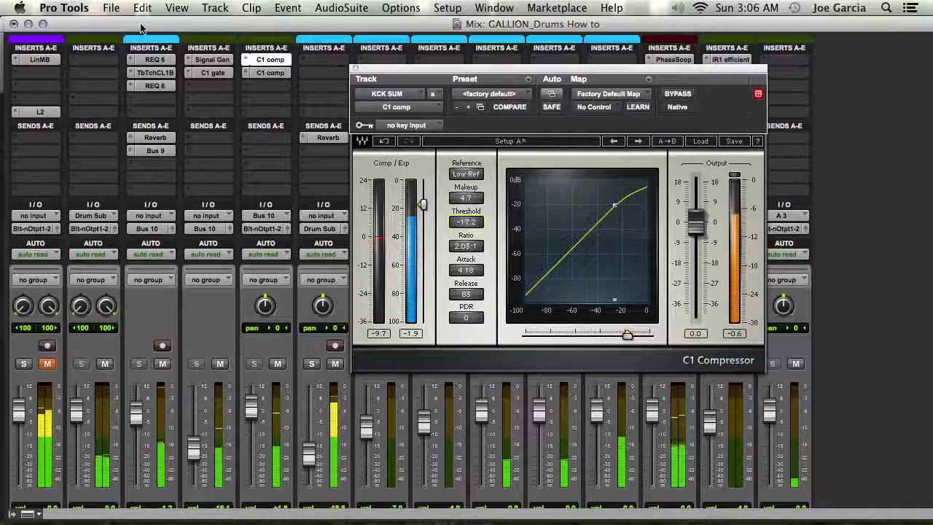
Step: Check the Tube-Tech CL 1B on KCK, and set the second KCK SUM compressor's threshold to -13.3 and makeup to 5.0
left_click(155, 72)
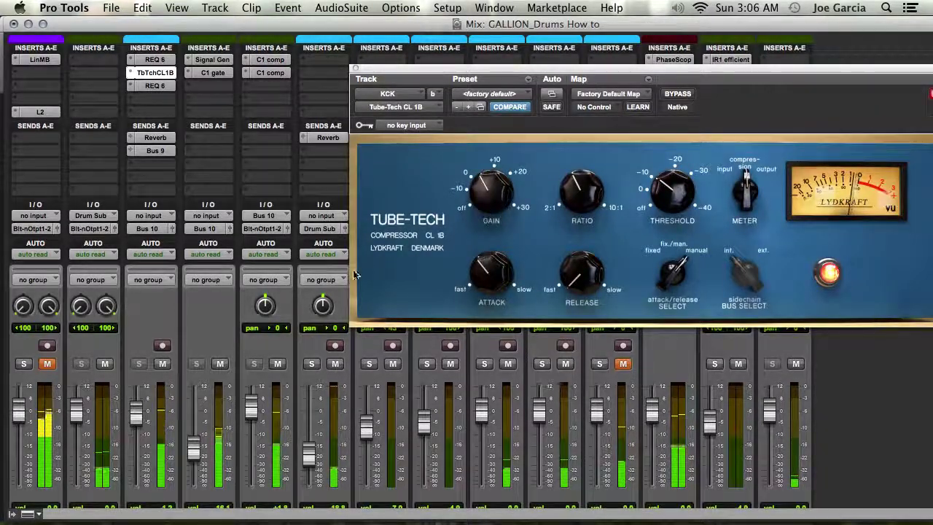
left_click(270, 72)
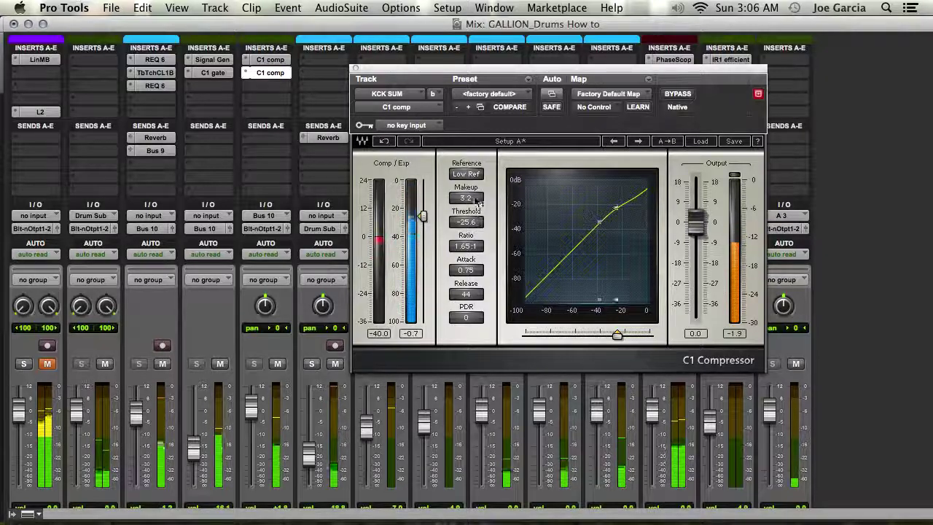
left_click_drag(466, 198, 467, 175)
left_click_drag(466, 221, 470, 209)
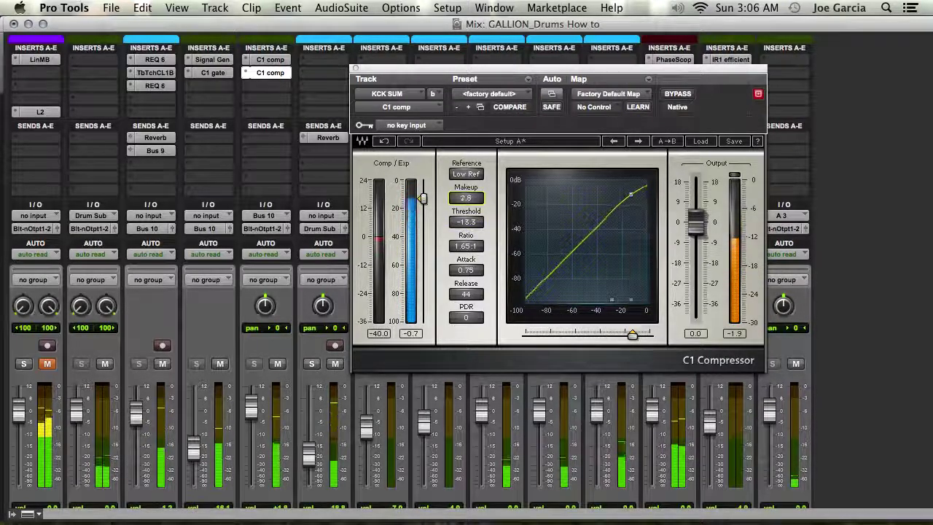
left_click_drag(470, 209, 470, 208)
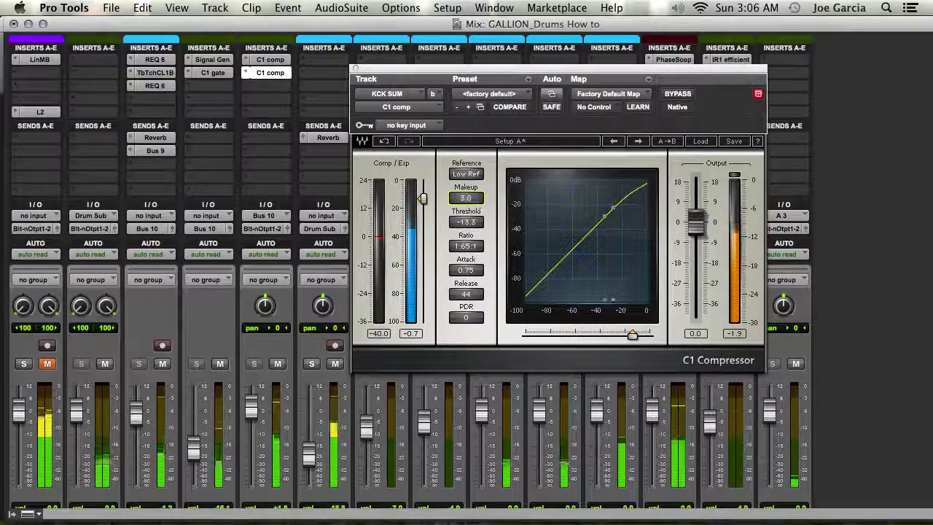
Step: Solo the KCK SUM track and close the C1 compressor window
left_click(254, 364)
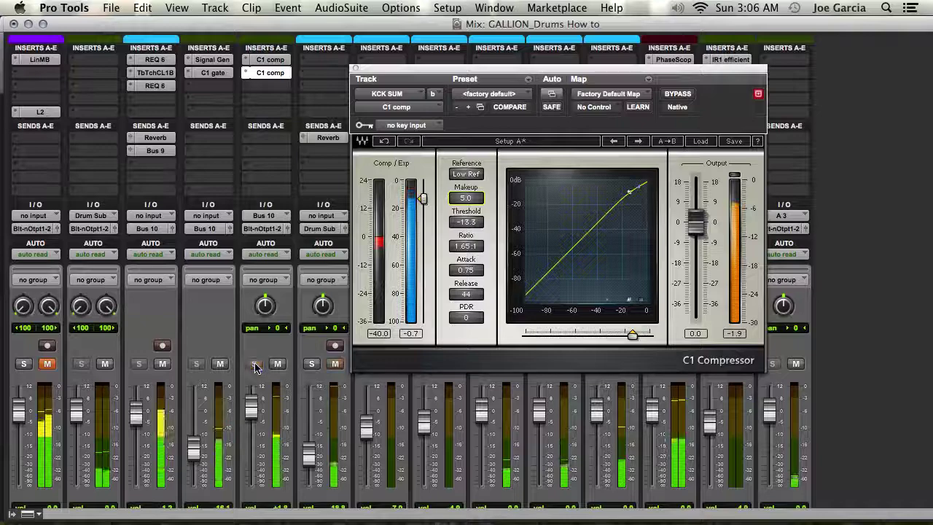
scroll(295, 184, "down", 3)
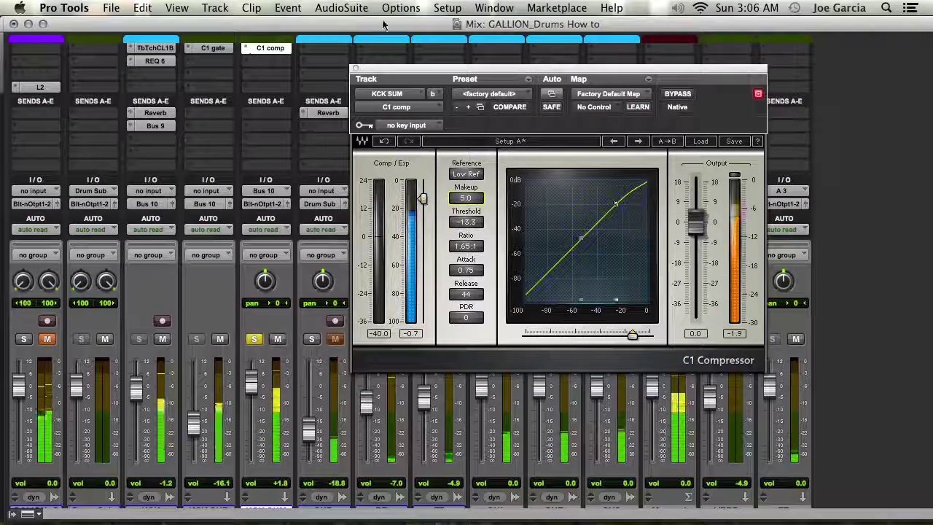
left_click(356, 69)
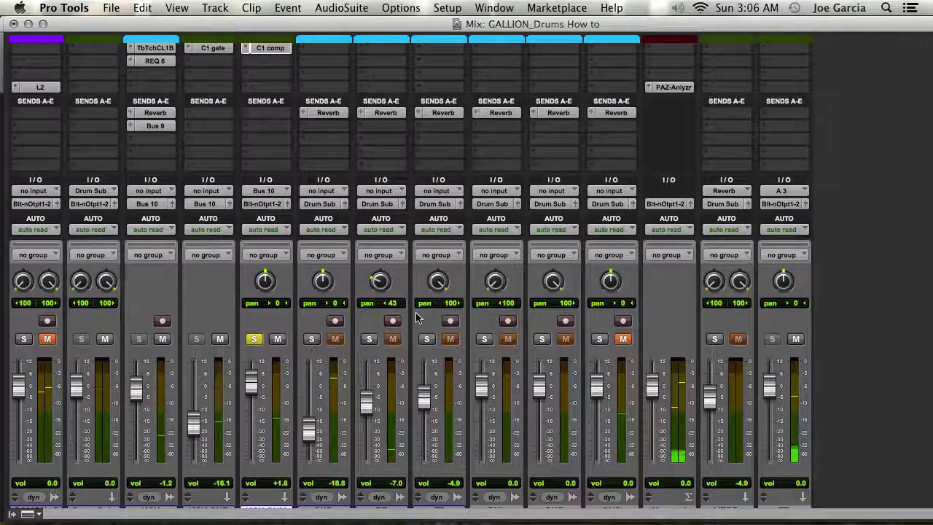
Step: Compare KCK SUM in solo against the full drum mix, leaving the track unsoloed
scroll(514, 353, "down", 2)
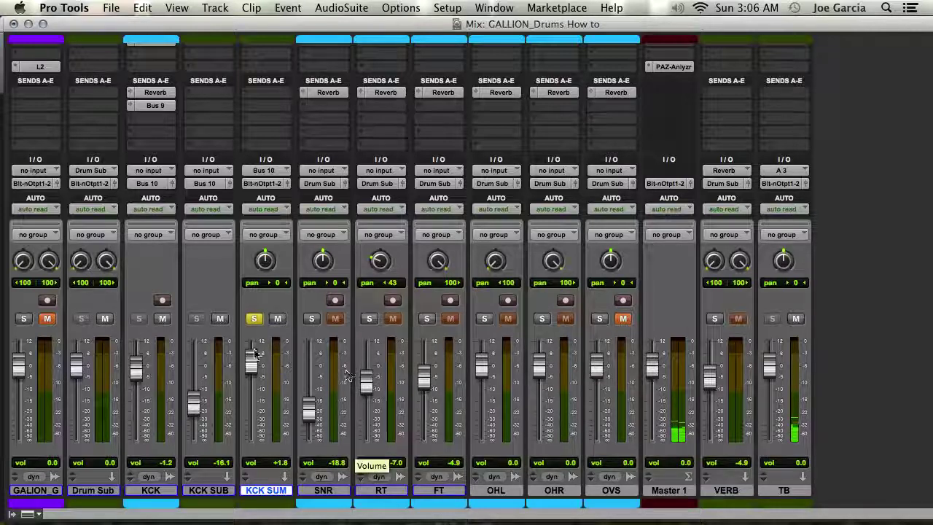
left_click(254, 319)
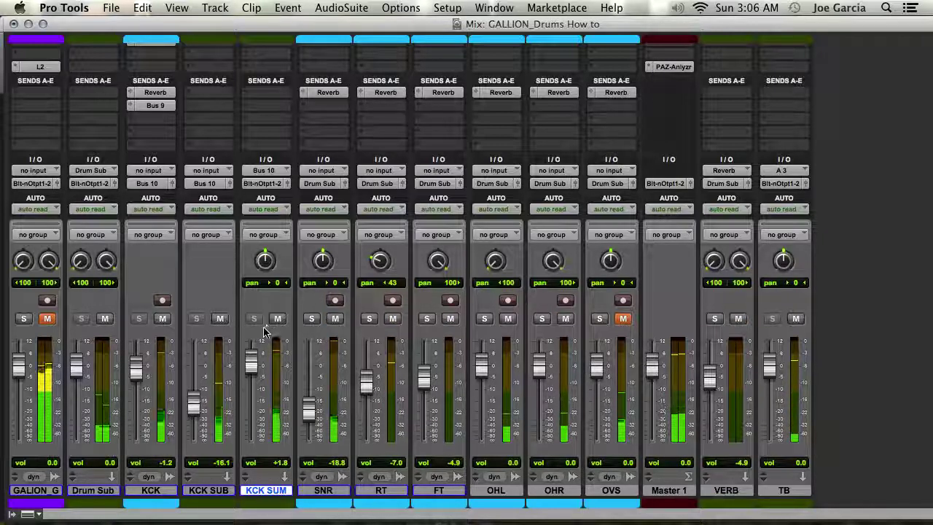
left_click(255, 318)
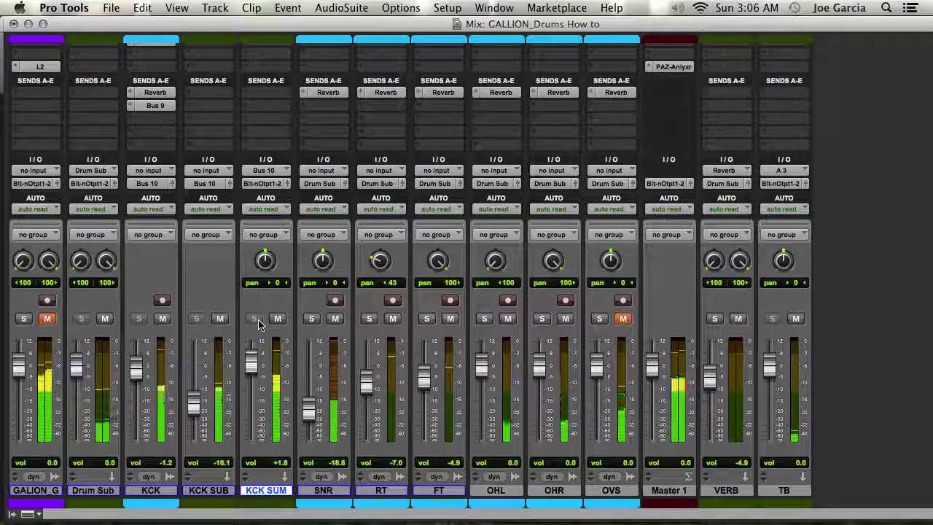
left_click(254, 318)
scroll(205, 99, "up", 2)
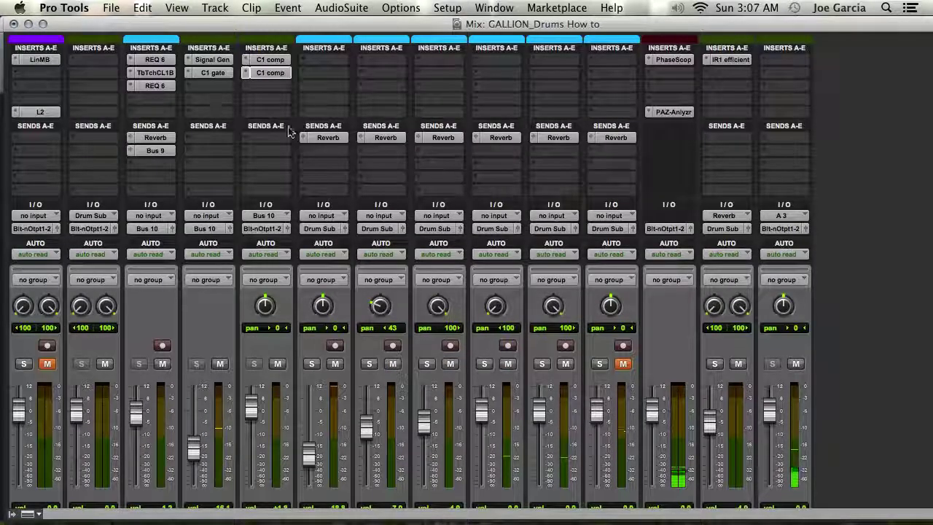